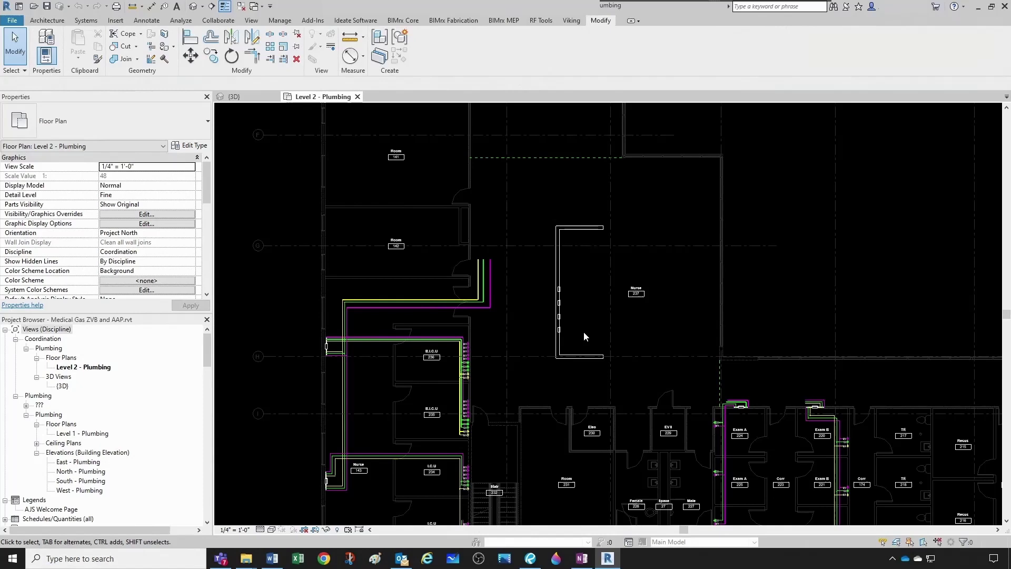
Select the wall-mounted AAP alarm panel and open its family for editing.
drag(453, 277, 575, 348)
right_click(528, 320)
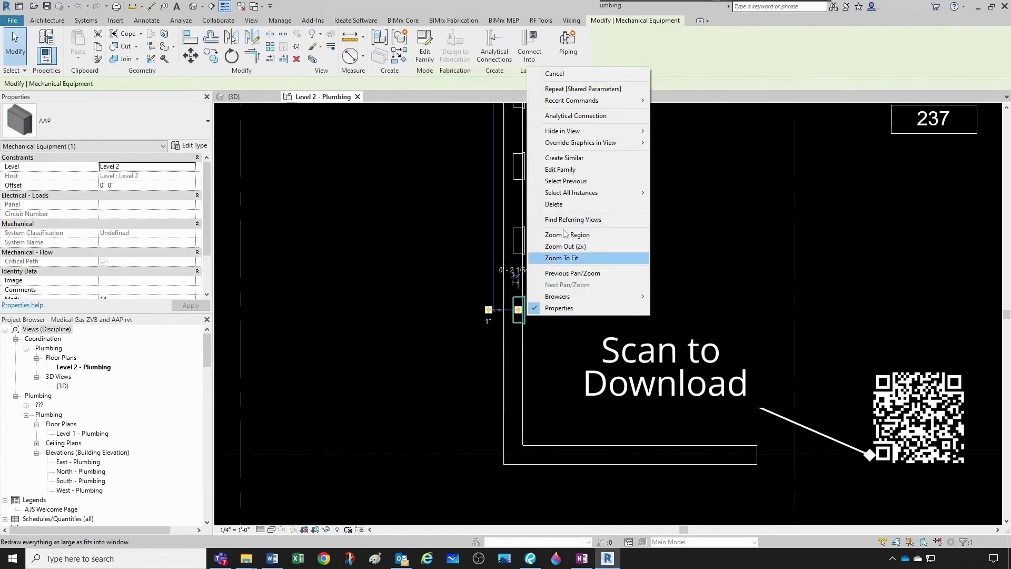
click(564, 169)
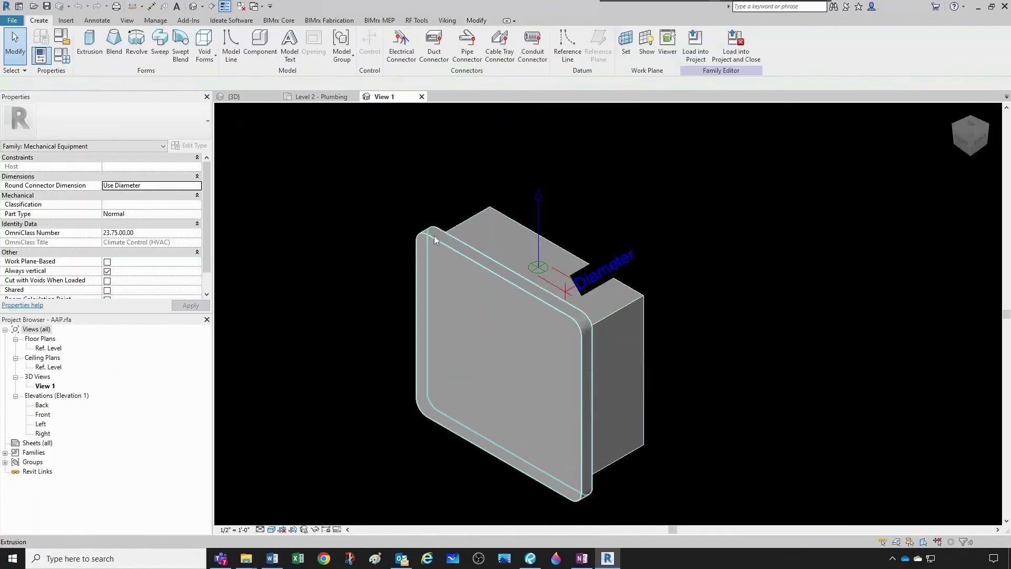
scroll(434, 235, down, 1)
In Family Types, add a shared parameter, choosing AJS EquipTag from the Plumbing group.
click(63, 59)
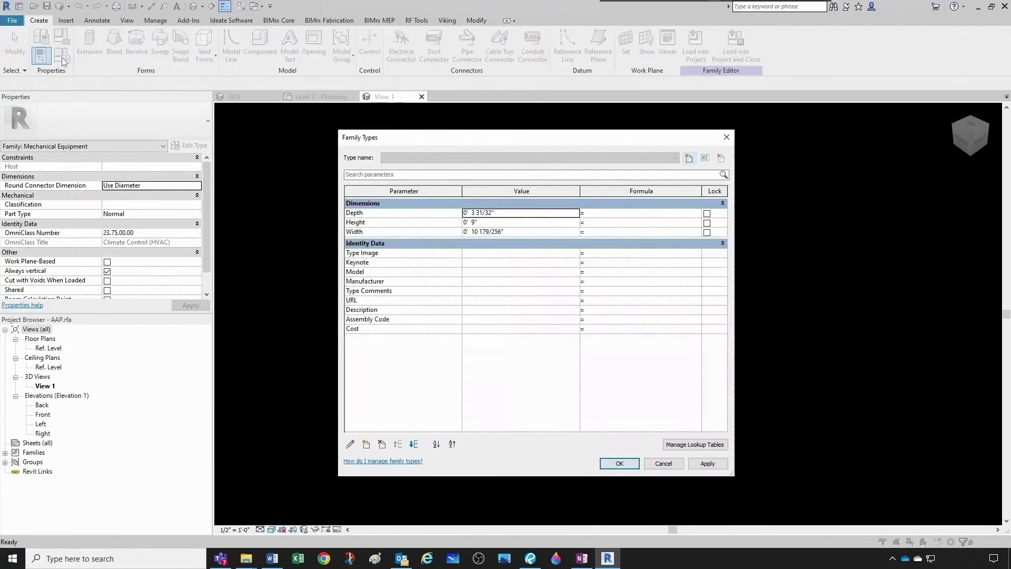
click(366, 445)
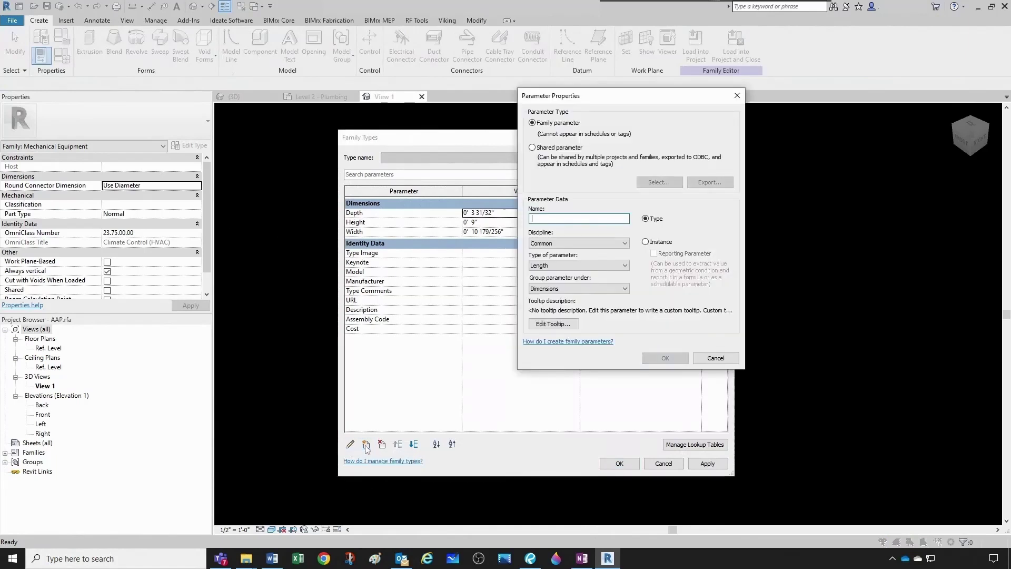
click(533, 148)
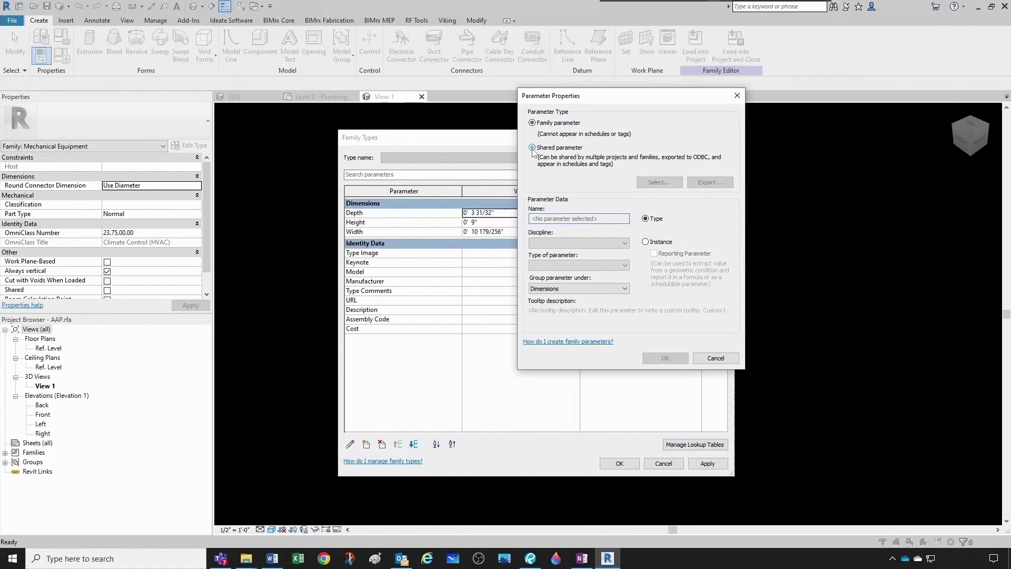
click(656, 183)
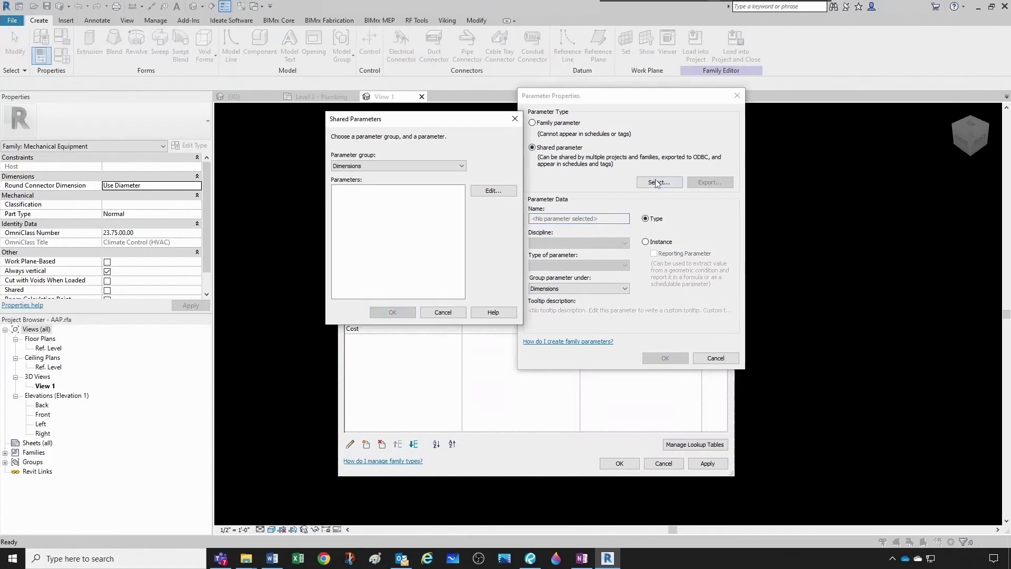
click(379, 166)
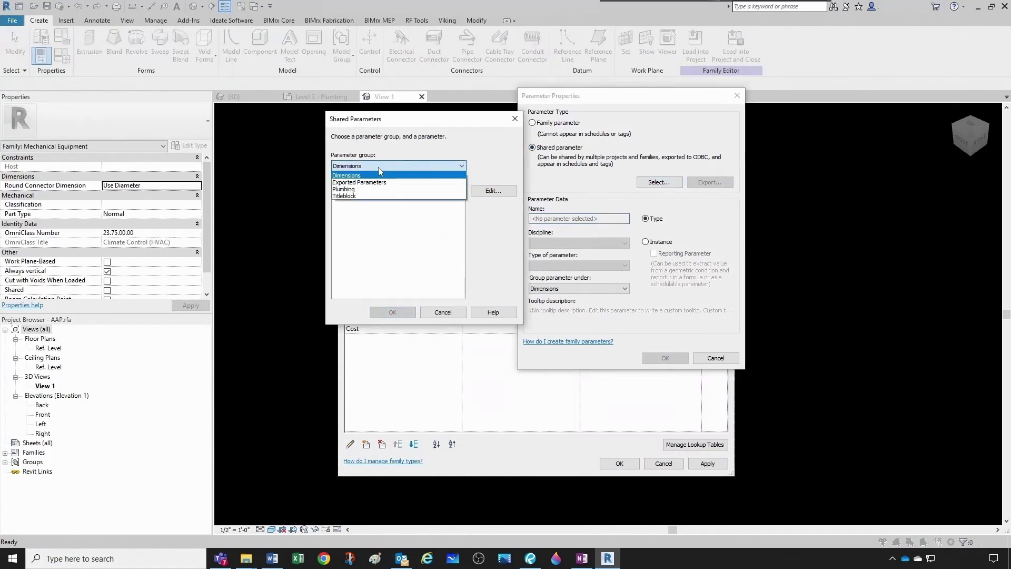
click(348, 189)
scroll(358, 262, down, 10)
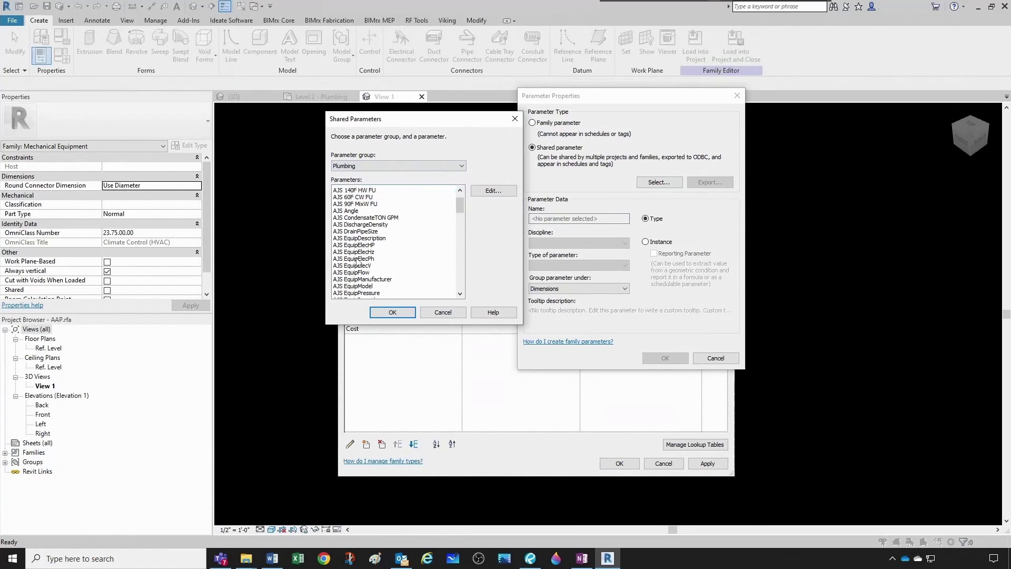
scroll(358, 262, up, 3)
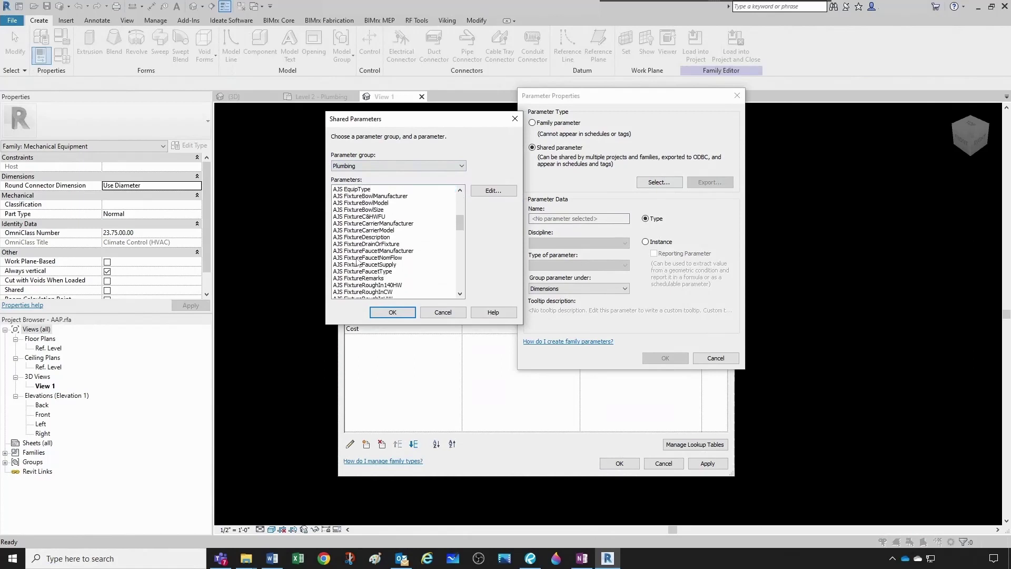
click(361, 210)
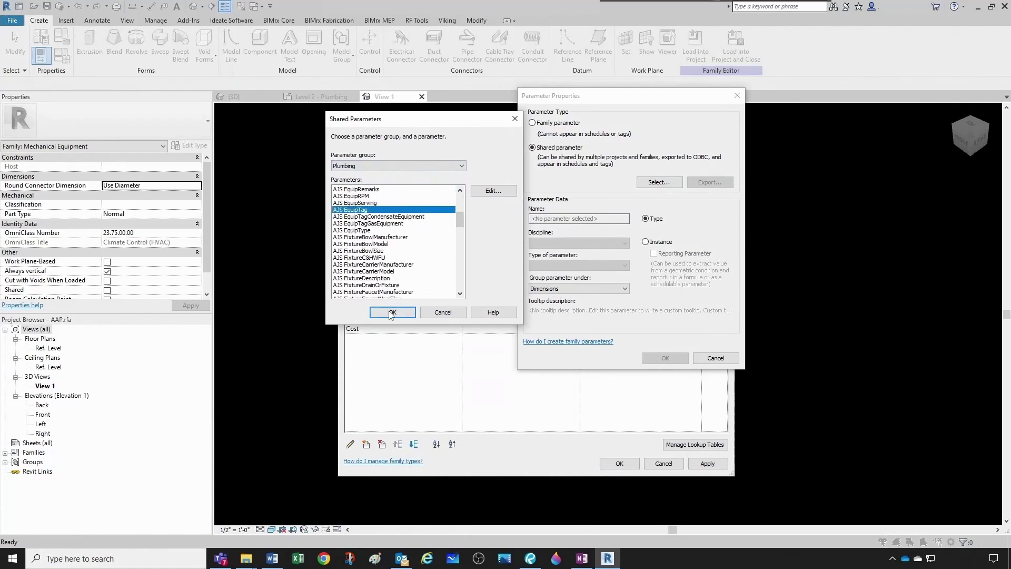
click(395, 313)
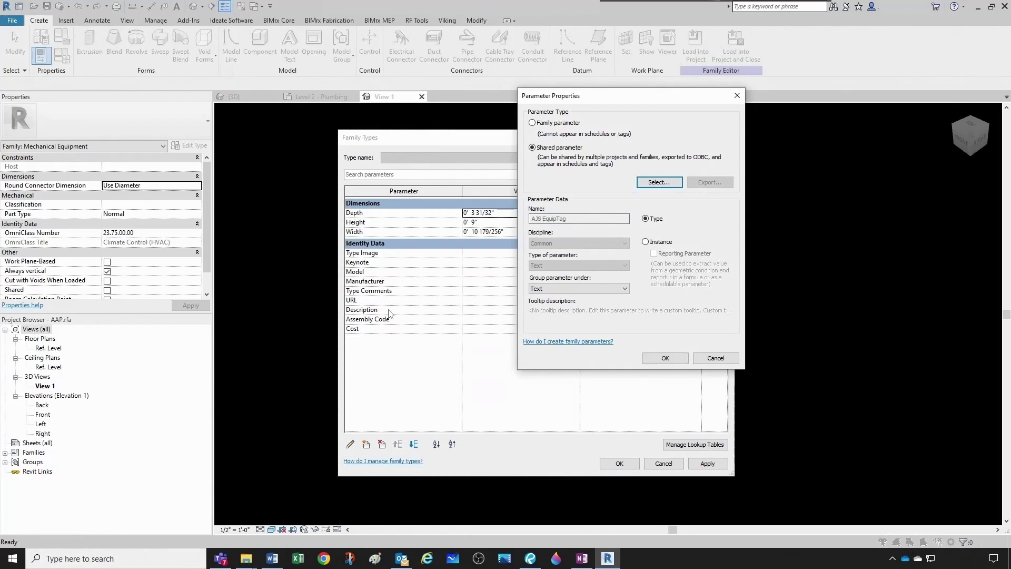
Make AJS EquipTag an instance parameter grouped under Plumbing.
click(645, 242)
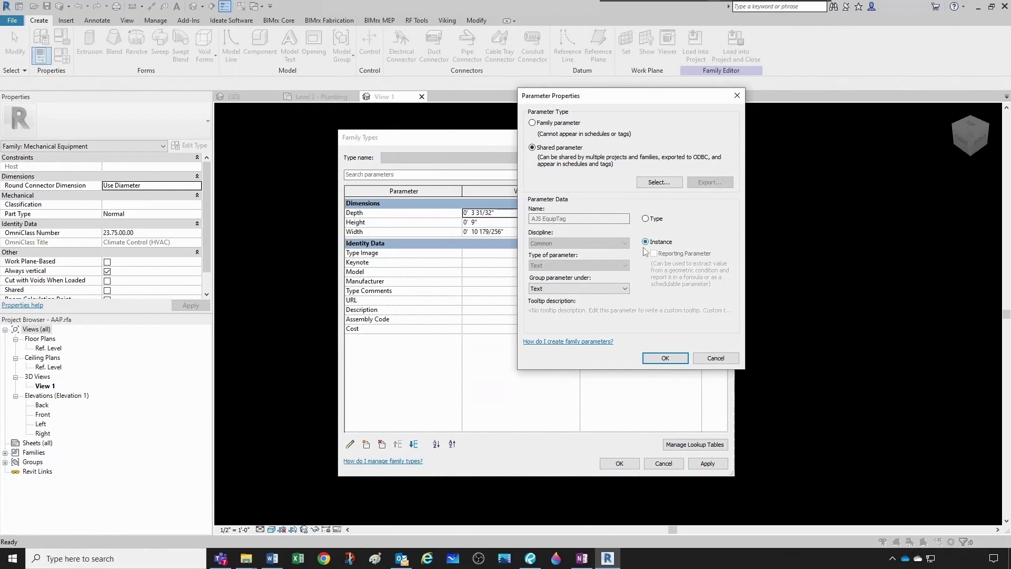
click(552, 290)
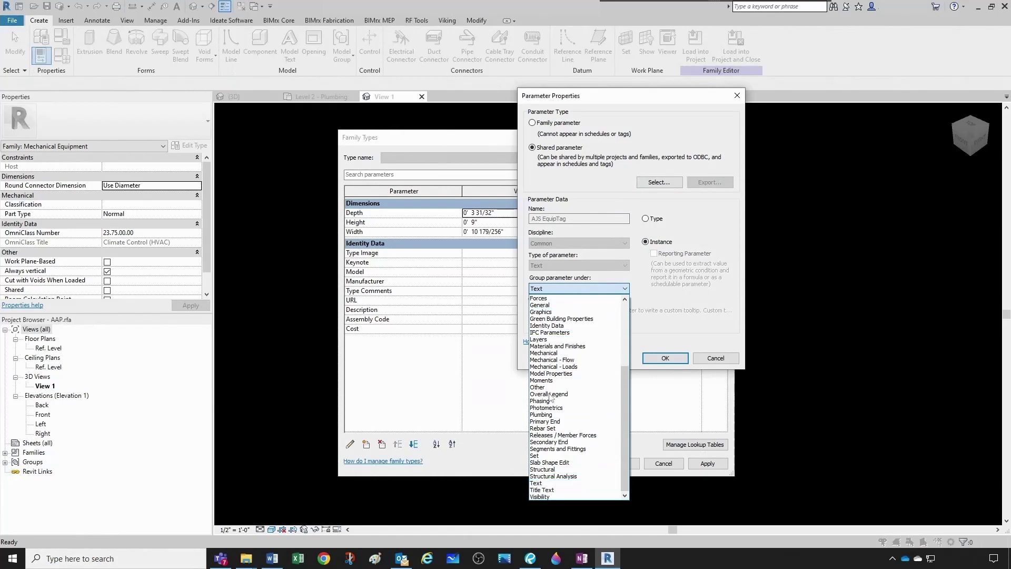
click(558, 419)
Default AJS EquipTag to AAP and reload the AAP family, overwriting its parameter values.
click(656, 360)
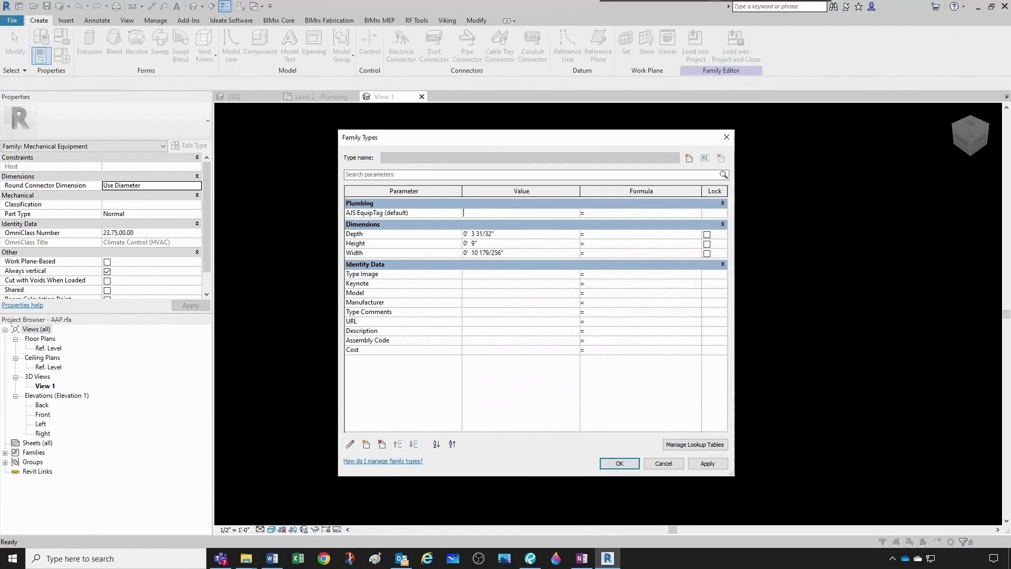
text(AAP)
click(619, 463)
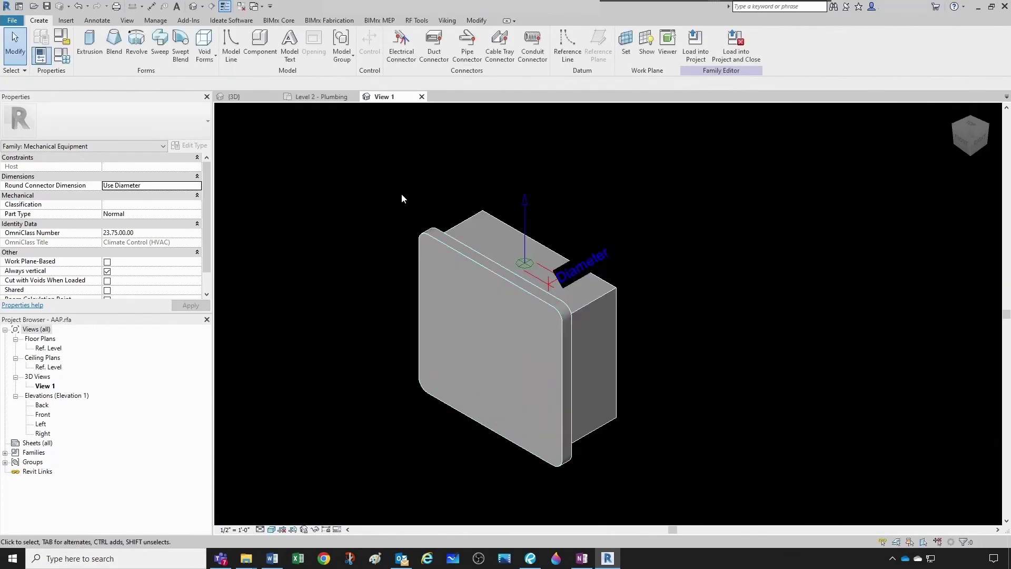
click(693, 51)
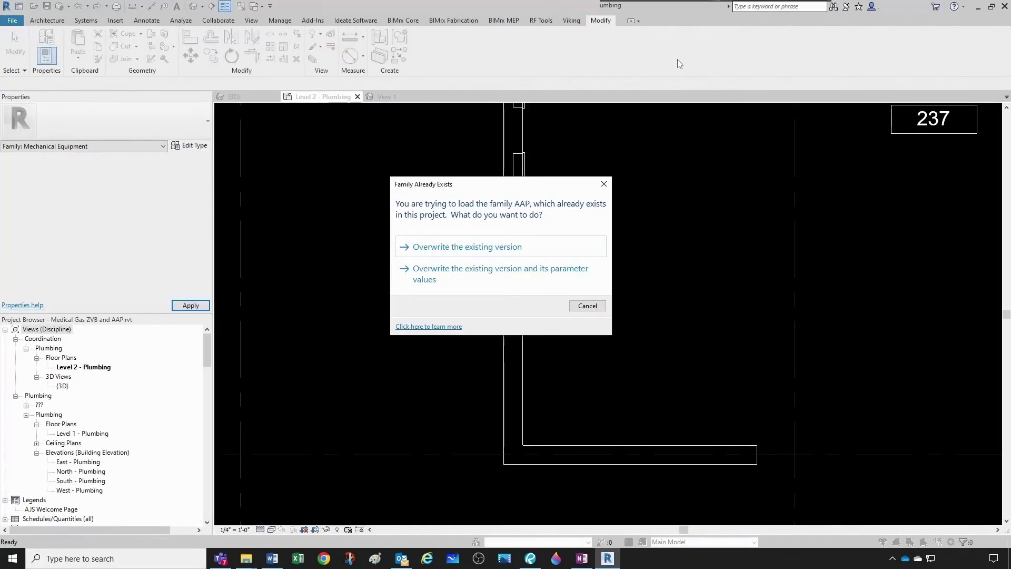
click(482, 273)
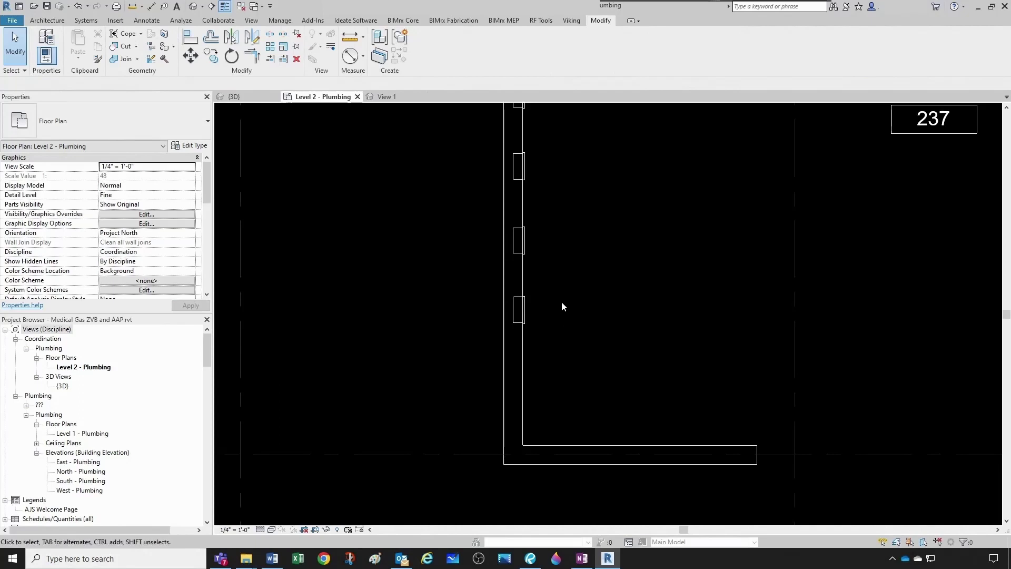
Tag the alarm panel with TG and switch the tag to AJS MechEquipmentTag.
key(t)
key(g)
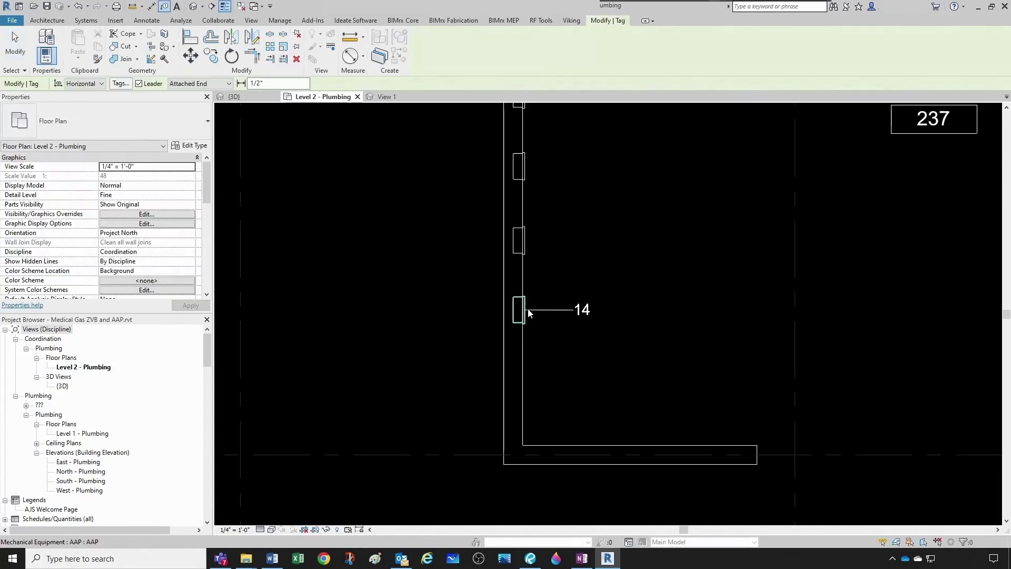
click(529, 312)
key(Escape)
key(Escape)
click(572, 316)
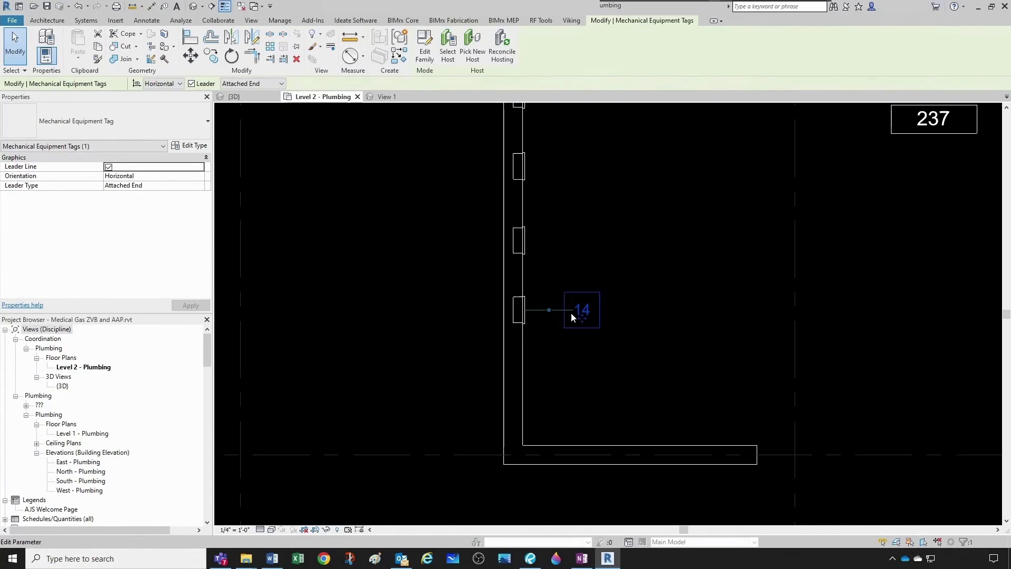
click(90, 131)
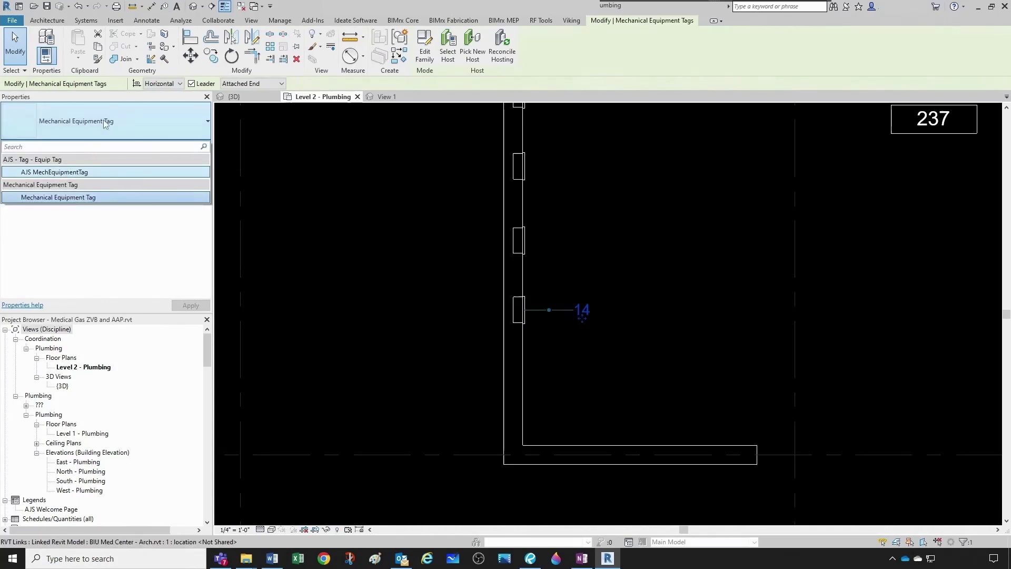
click(49, 172)
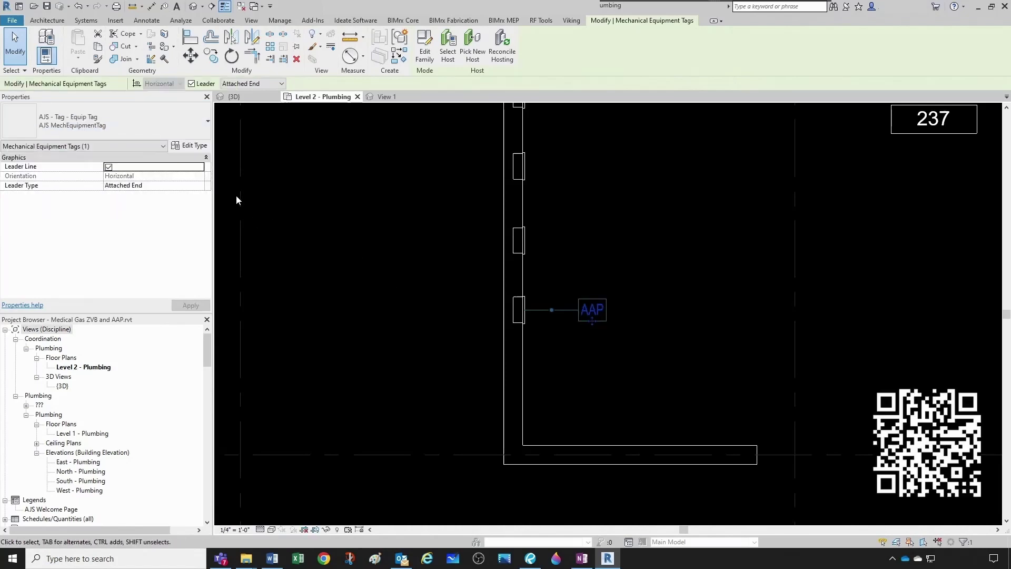
Set the tagged alarm panel's AJS EquipTag to AAP-1.1.
click(363, 255)
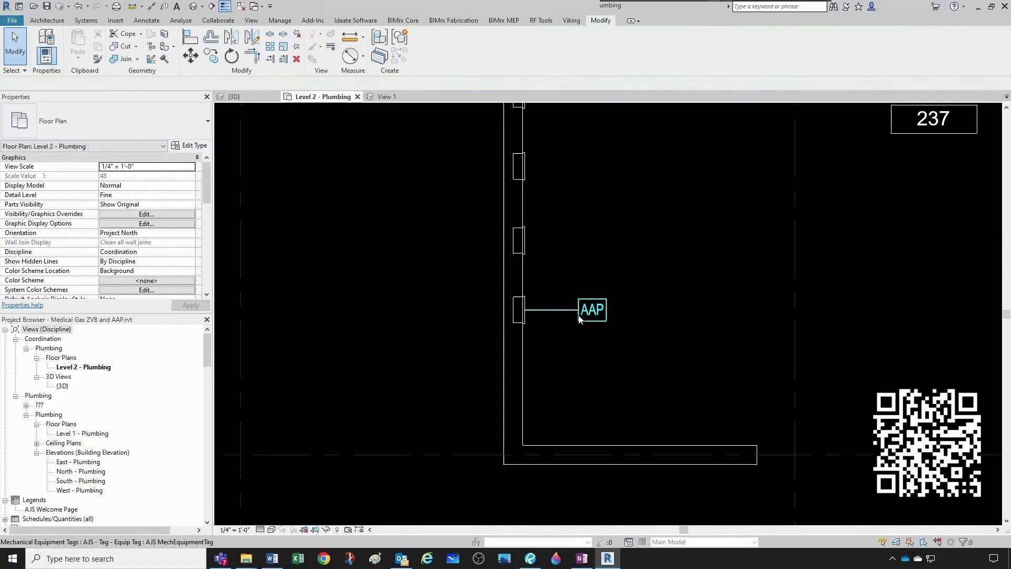
scroll(593, 324, up, 2)
scroll(571, 263, up, 1)
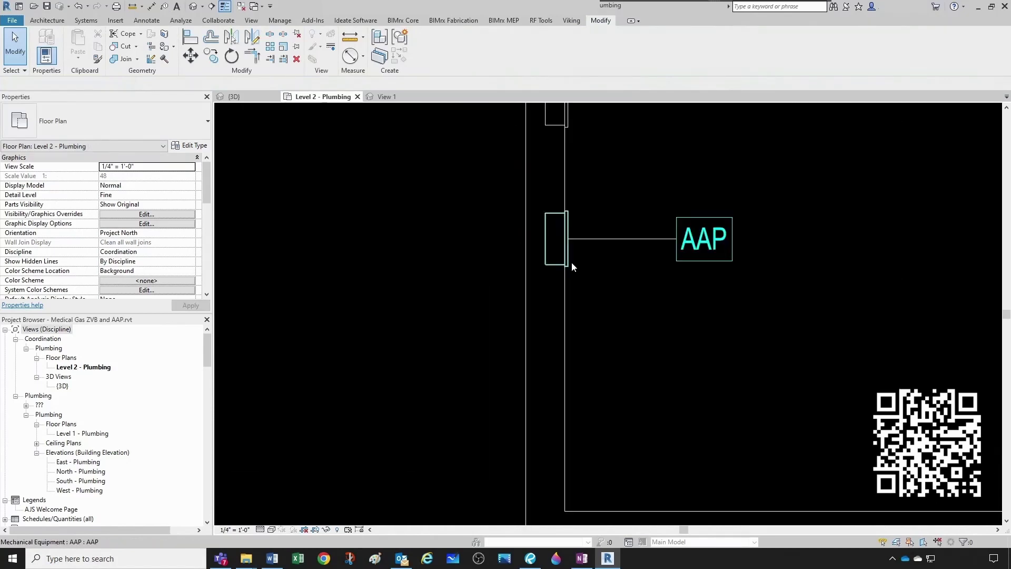
click(571, 262)
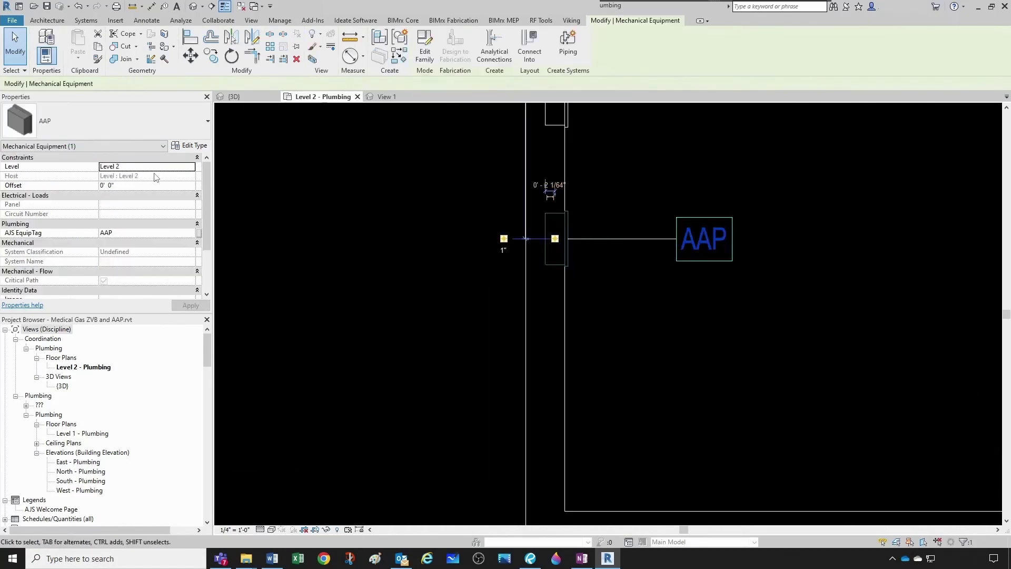
click(114, 232)
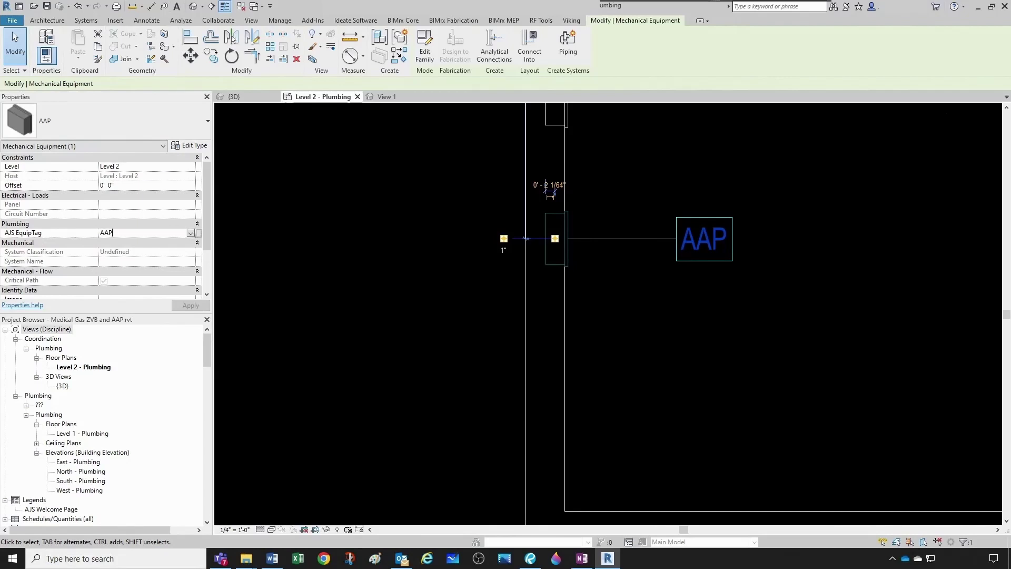
text(-1.1)
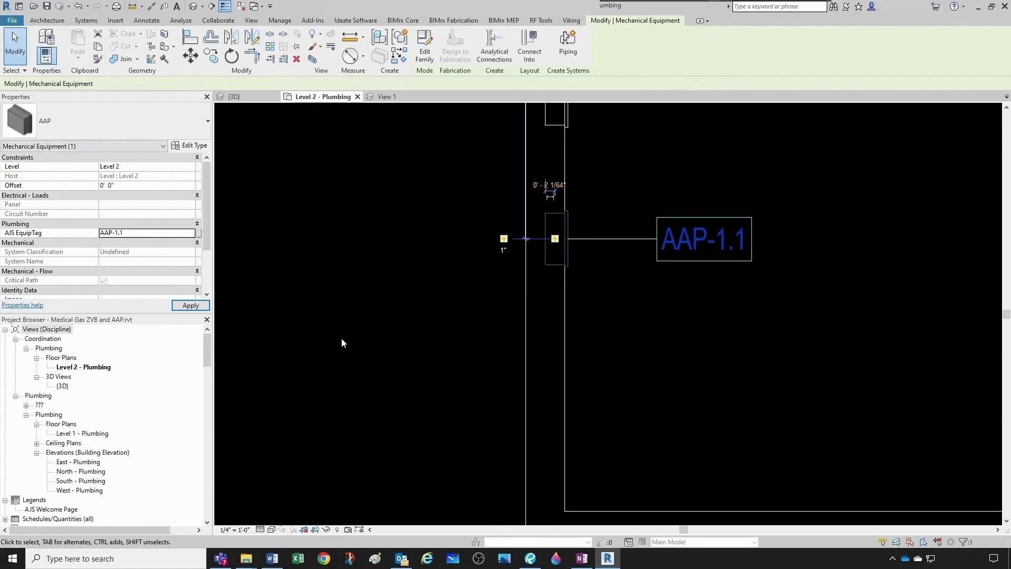
click(586, 328)
Set the upper alarm panel's AJS EquipTag to AAP-1.2.
middle_drag(586, 330, 594, 415)
click(562, 211)
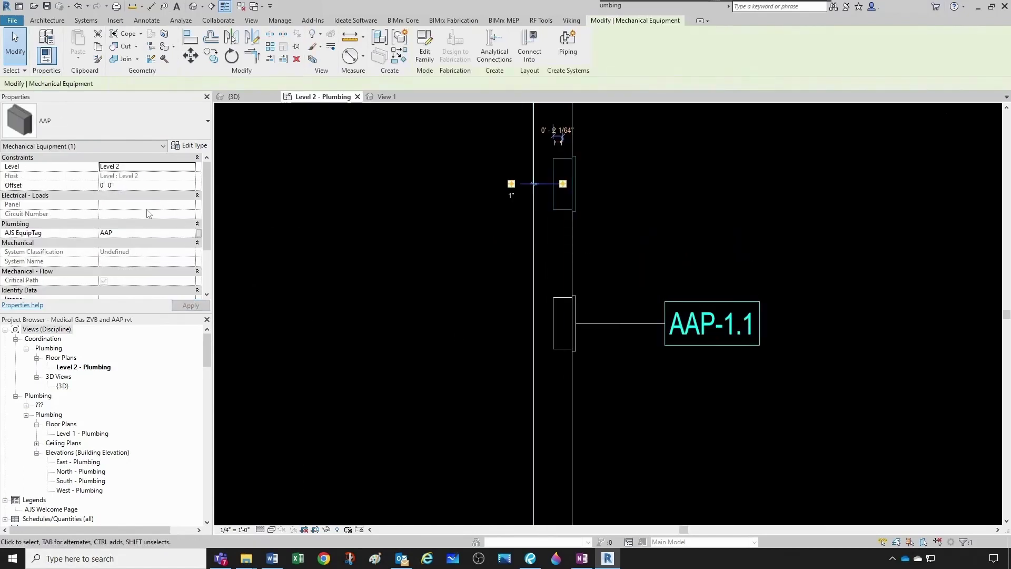
scroll(137, 212, down, 2)
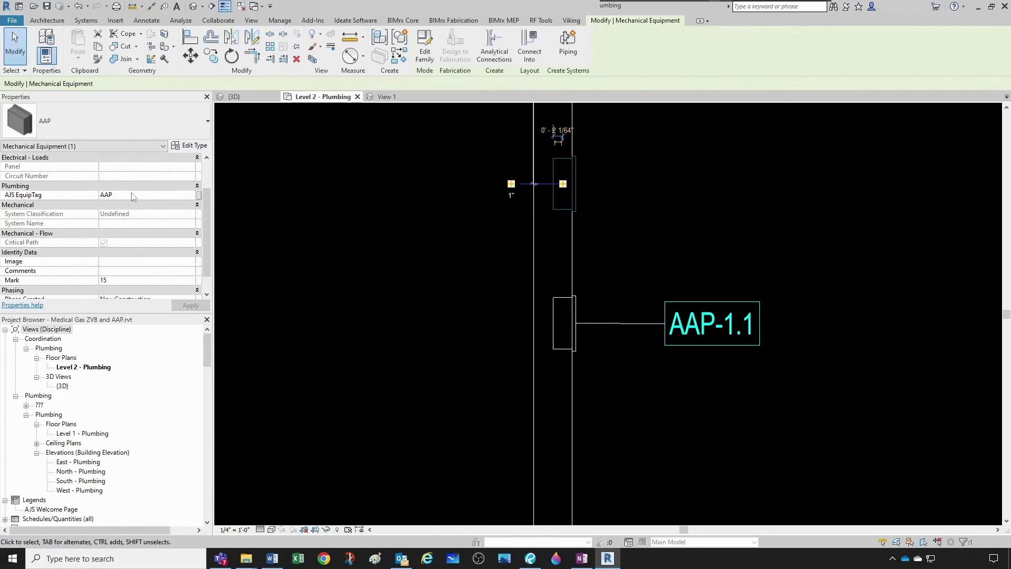
click(136, 195)
text(-1.2)
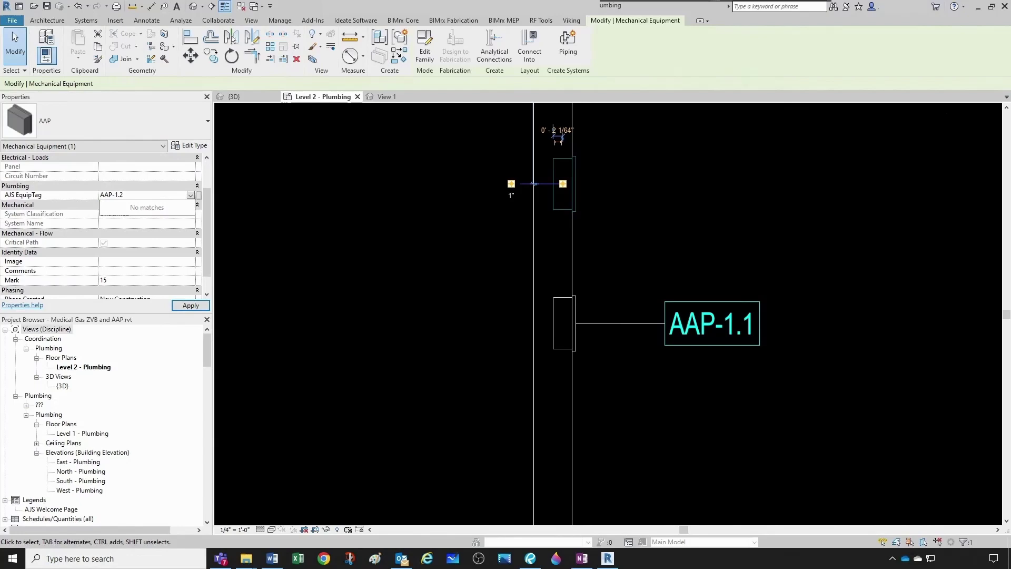
key(Return)
key(Escape)
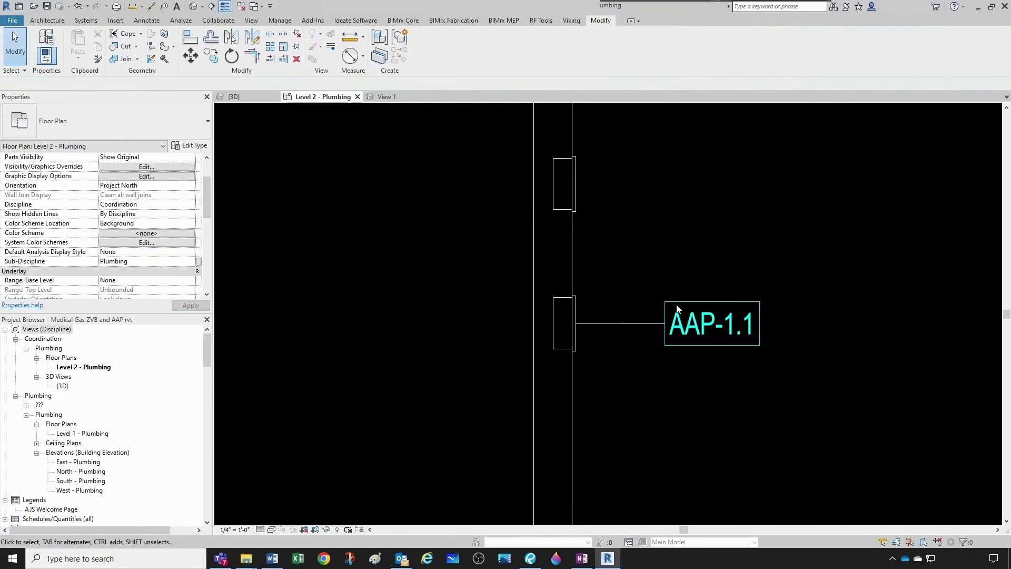
Tag the upper panel with TG so it reads AAP-1.2.
click(677, 306)
key(t)
key(g)
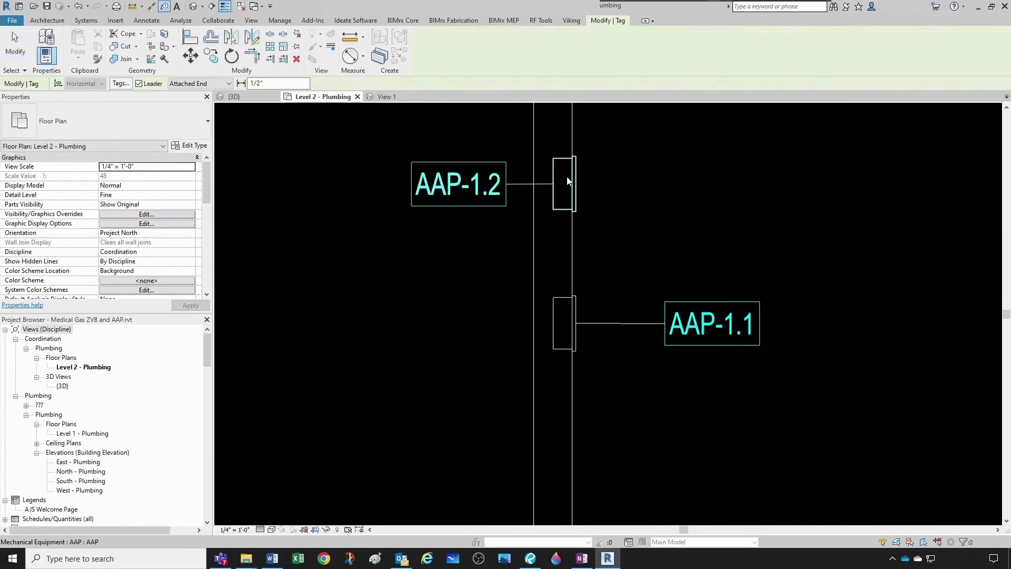
click(565, 181)
Pan to the zone valve box at the left pipe end and open its ZVB 3-Gas family for editing.
key(Escape)
scroll(665, 242, down, 2)
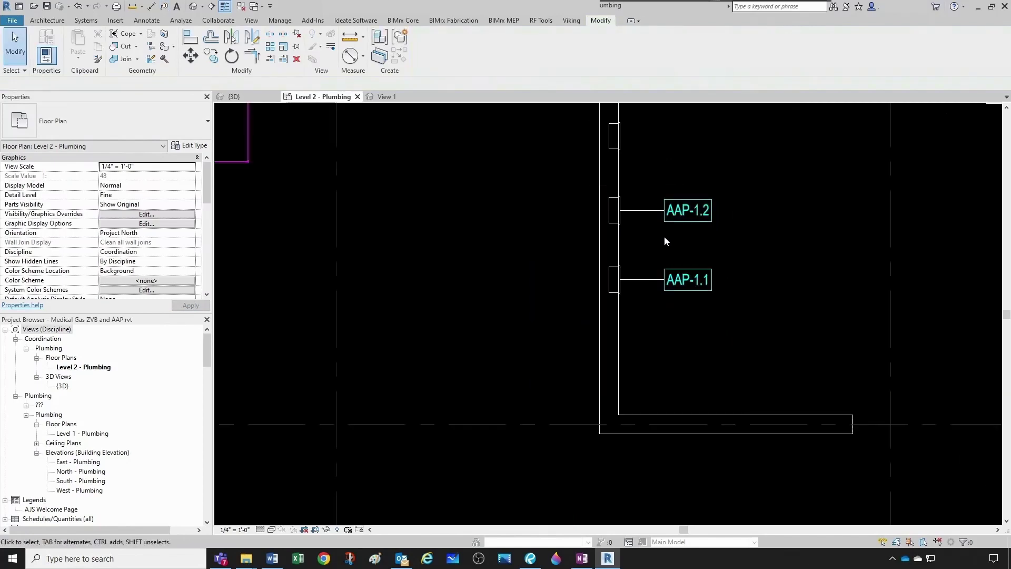
scroll(662, 241, down, 2)
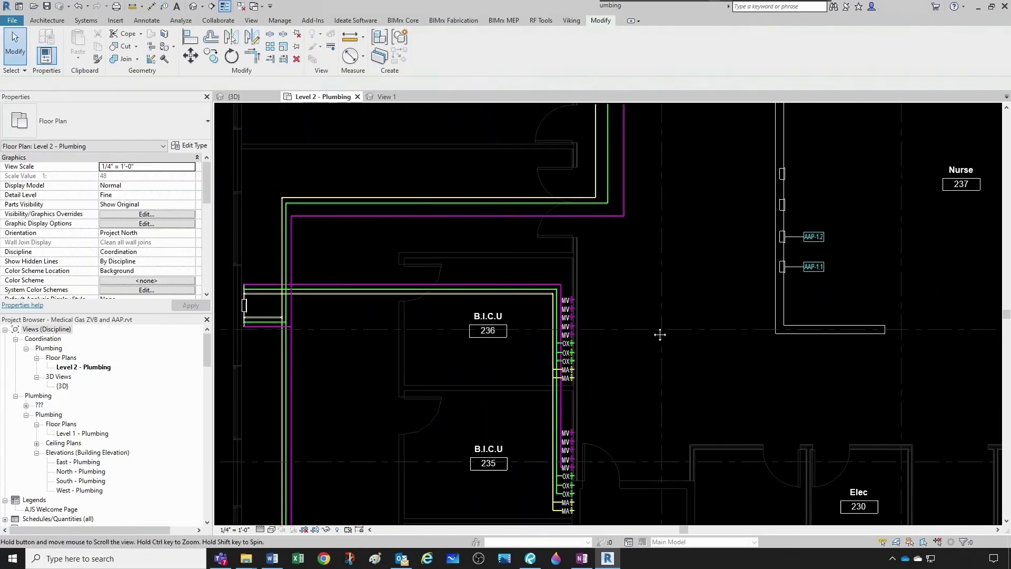
middle_drag(660, 335, 688, 336)
scroll(575, 333, down, 2)
scroll(340, 330, up, 2)
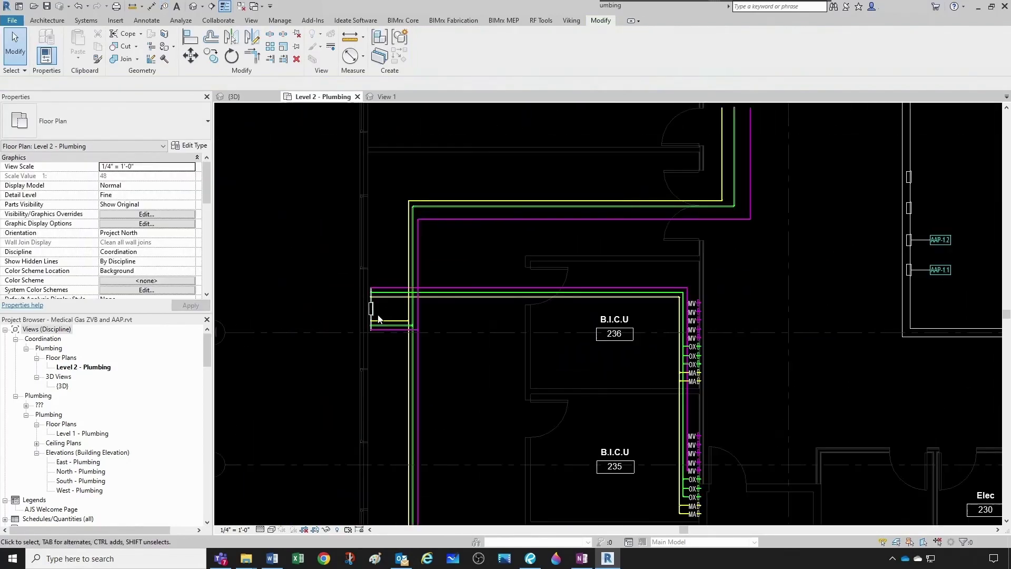
middle_drag(378, 318, 341, 317)
scroll(407, 328, up, 1)
scroll(290, 298, up, 1)
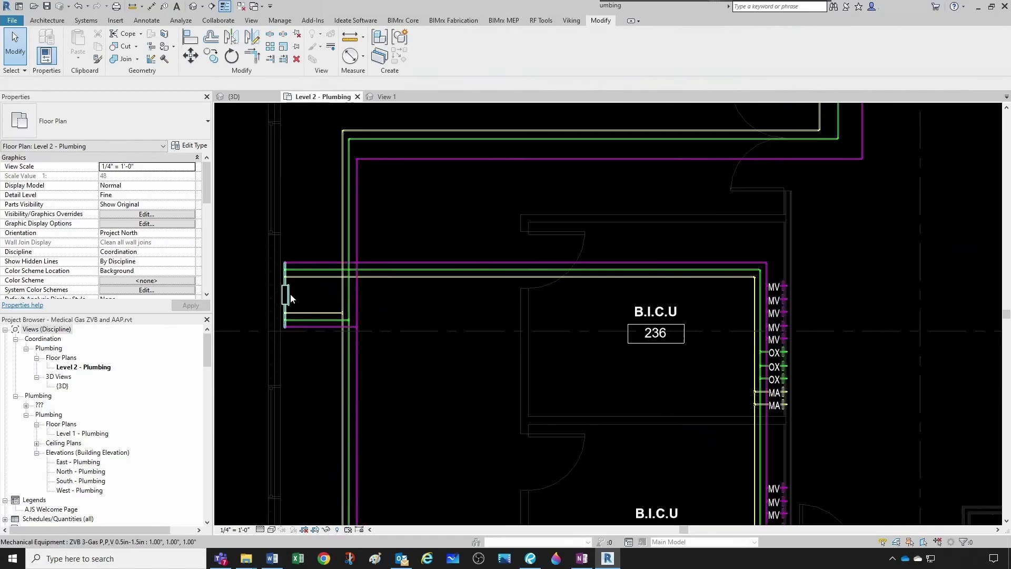
right_click(291, 298)
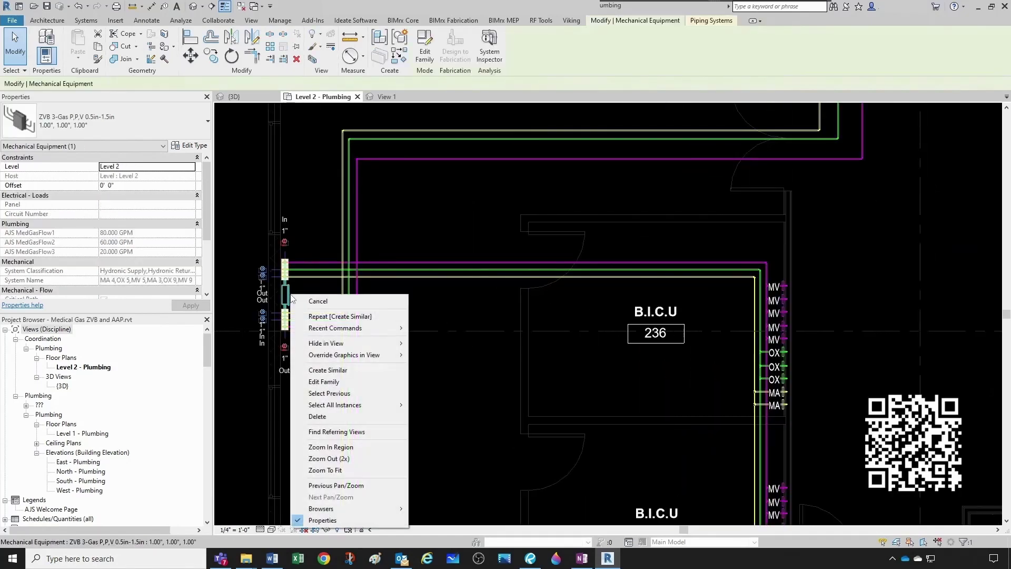
click(335, 383)
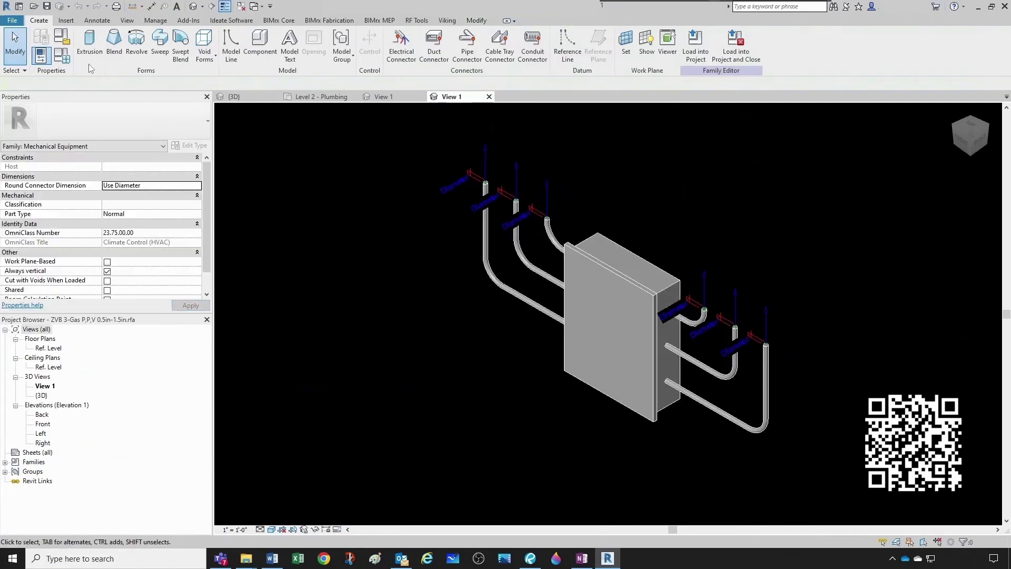
In Family Types, add a shared parameter, choosing AJS EquipTag from the Plumbing group.
click(41, 55)
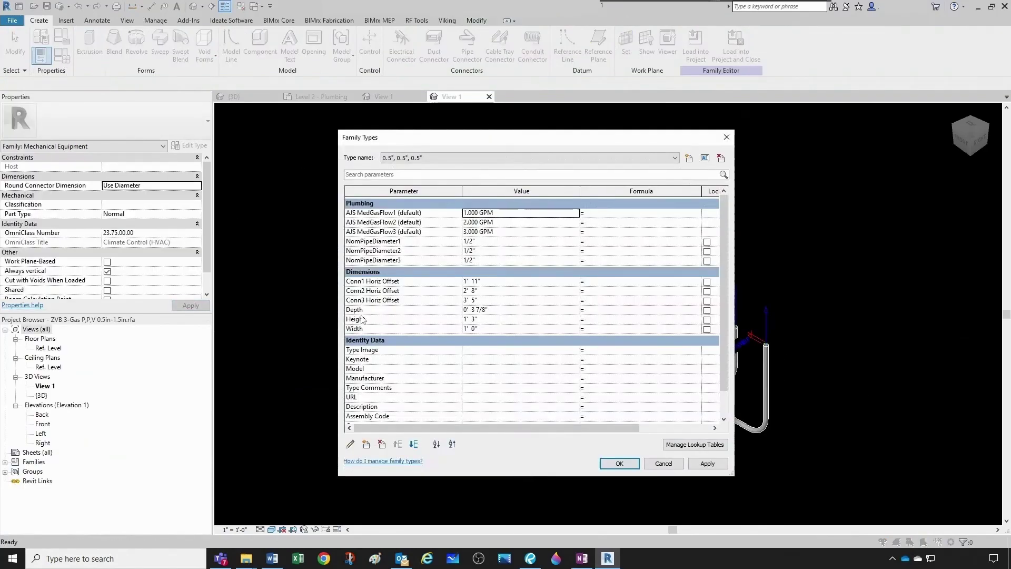
click(366, 444)
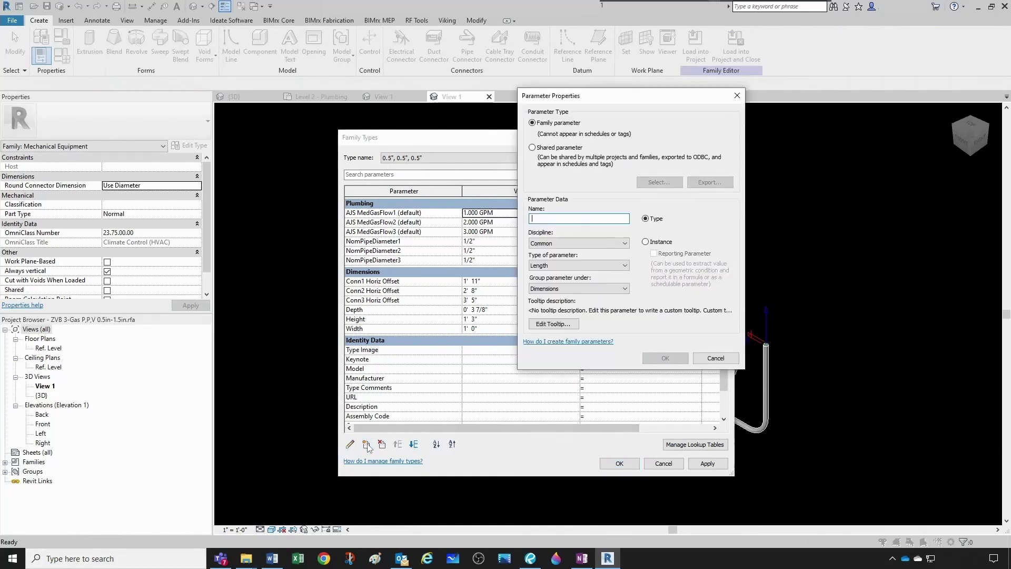
click(533, 148)
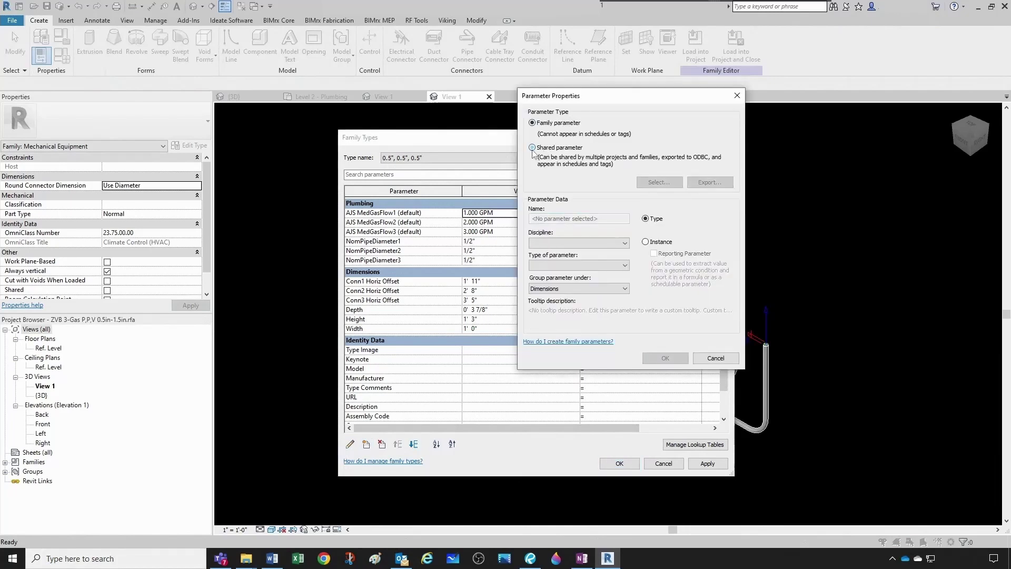
click(648, 183)
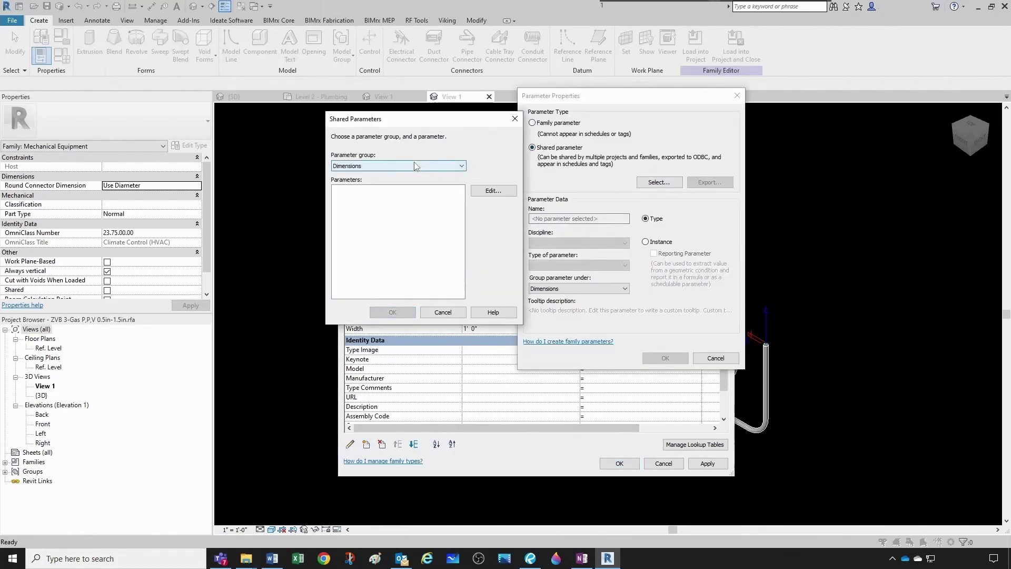
click(453, 166)
click(345, 189)
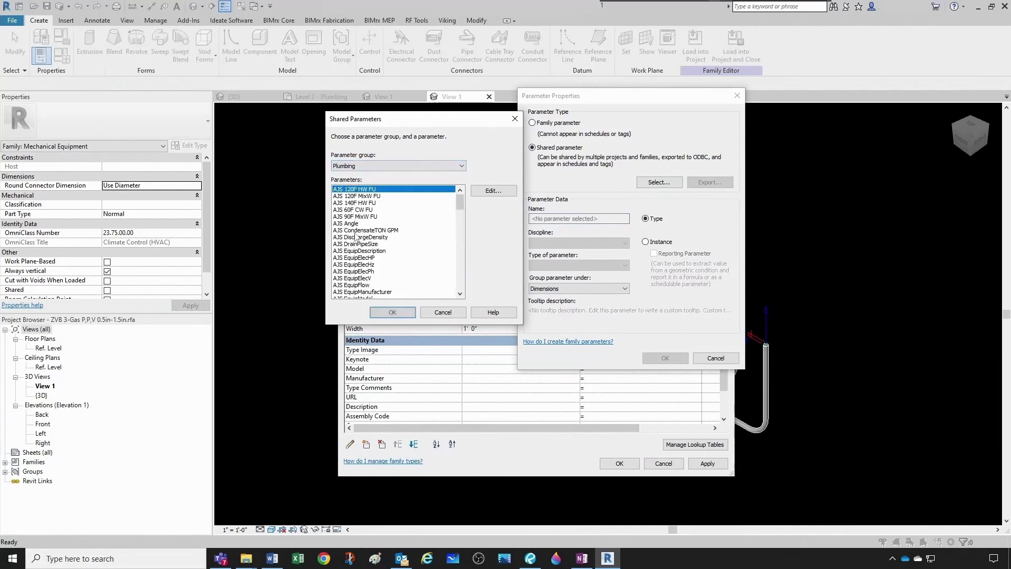
click(356, 237)
scroll(357, 232, down, 6)
click(357, 210)
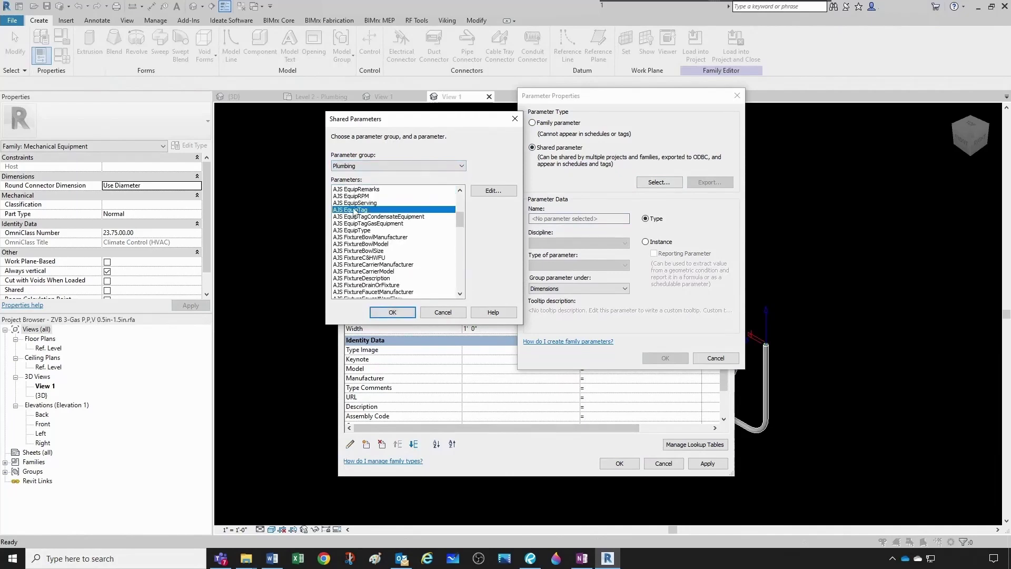
click(392, 313)
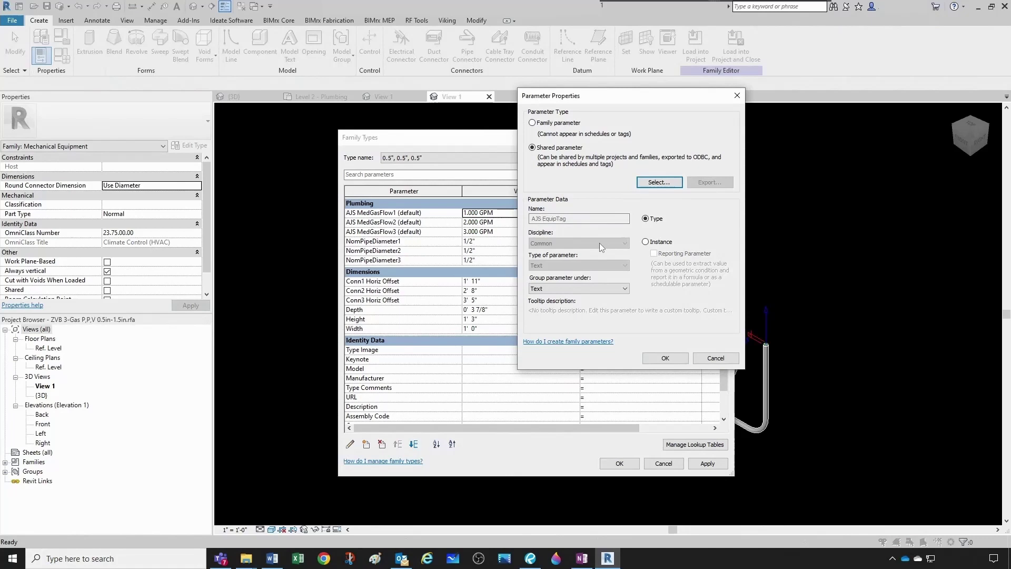
Make AJS EquipTag an instance parameter under Plumbing with default value ZVB.
click(646, 242)
click(607, 288)
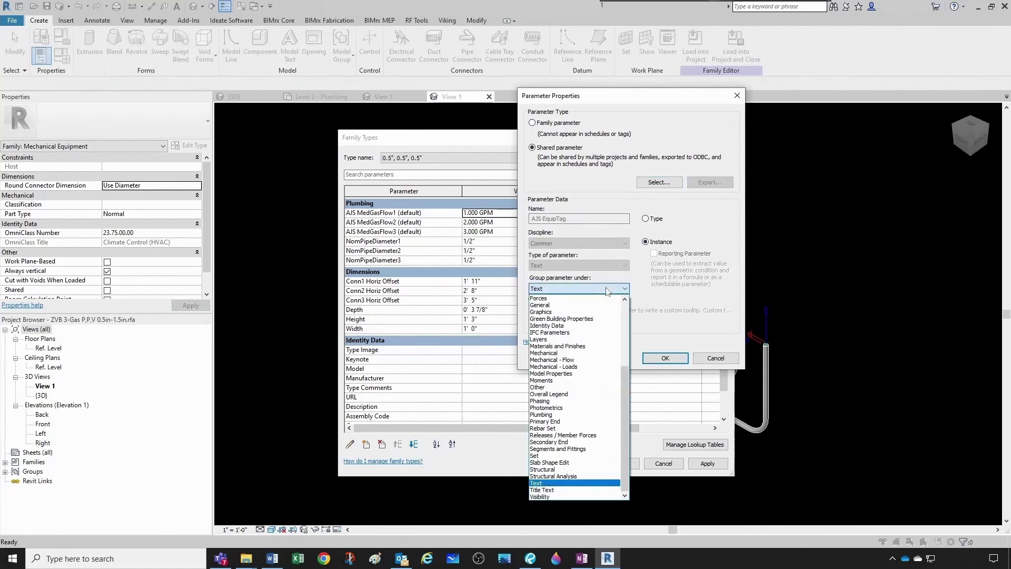
click(567, 416)
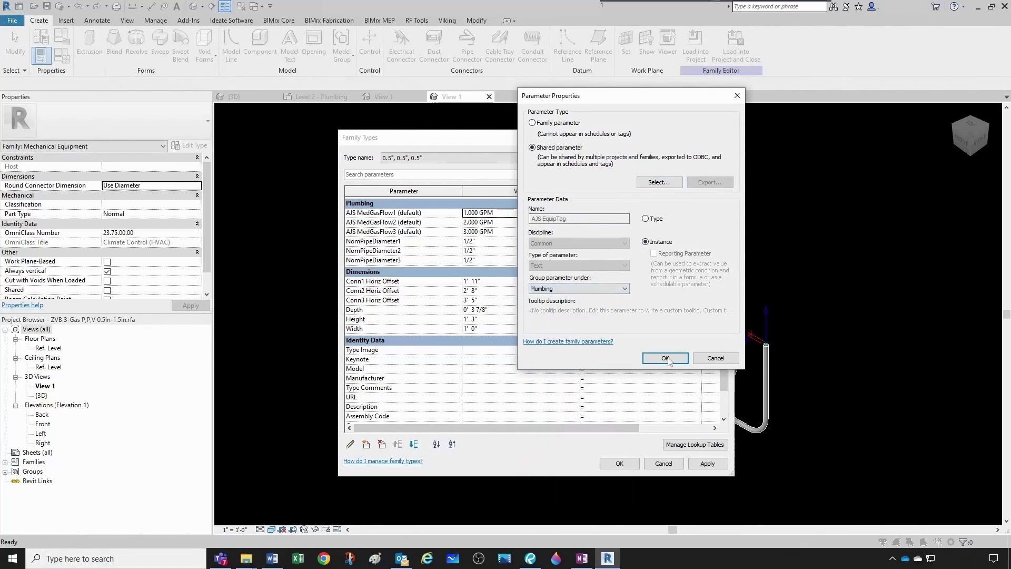
click(669, 361)
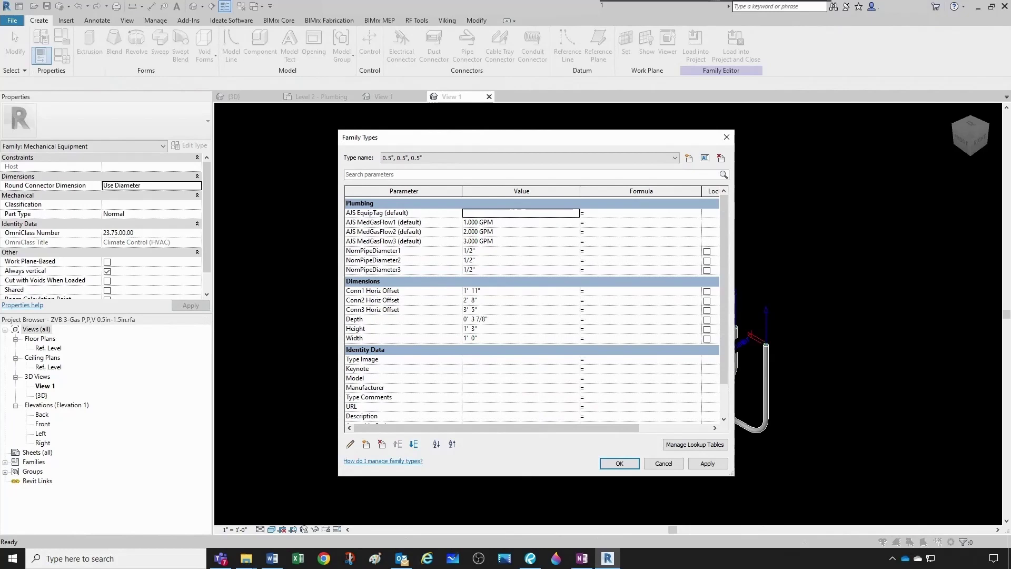
click(465, 213)
text(ZVB)
click(631, 465)
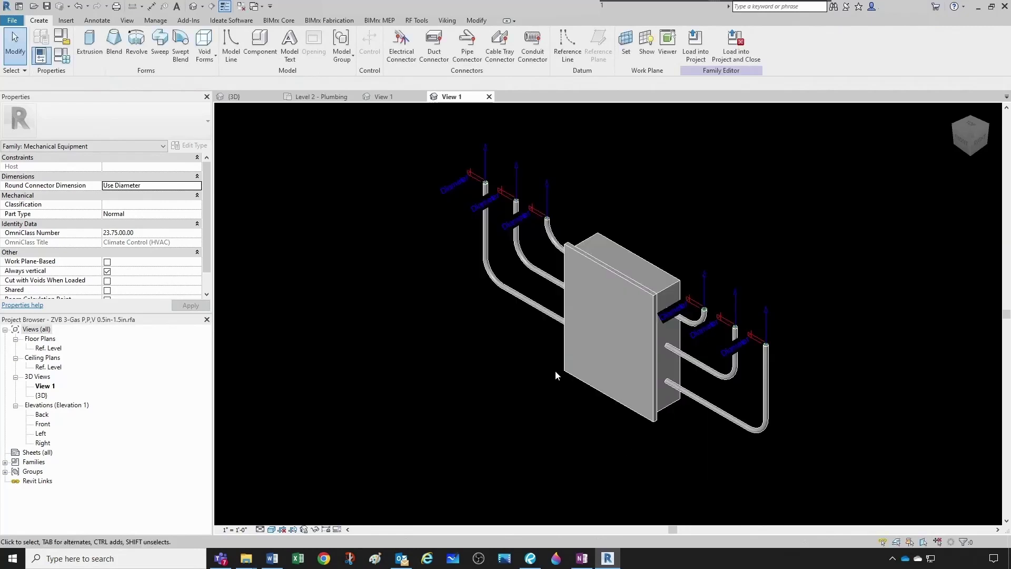
Load the ZVB family into Medical Gas ZVB and AAP.rvt, overwriting the existing version and values.
click(693, 59)
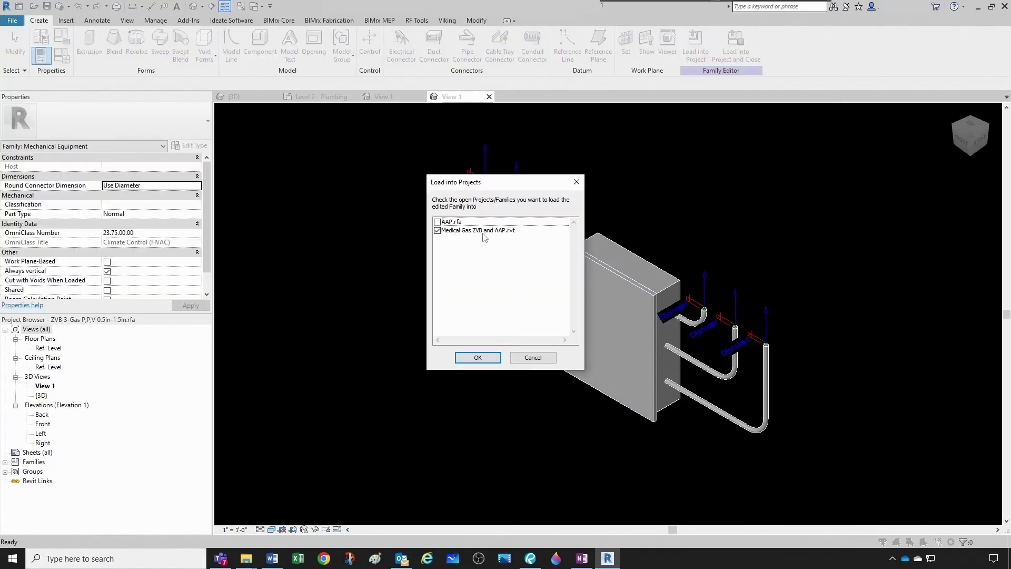
click(490, 360)
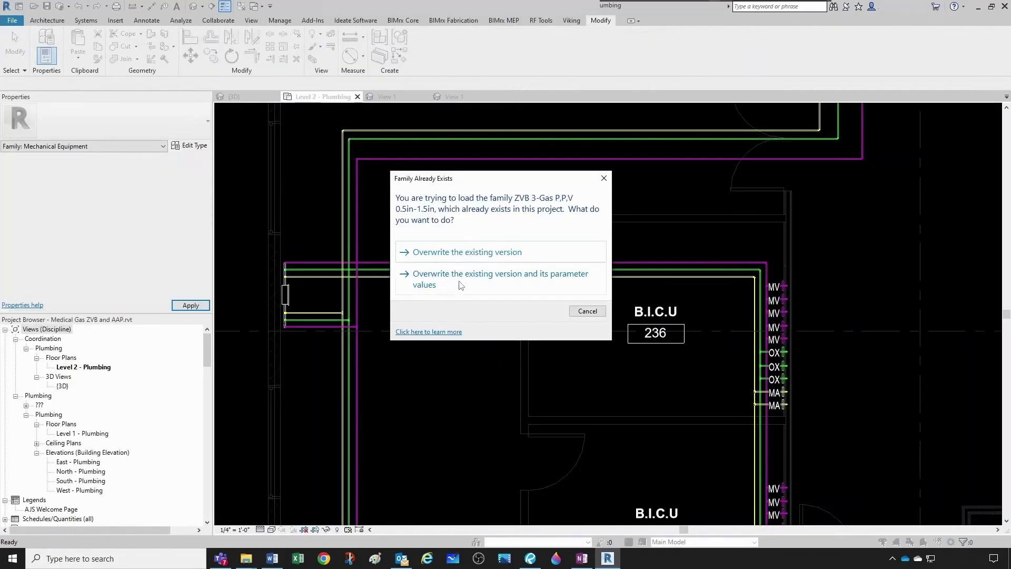
click(461, 284)
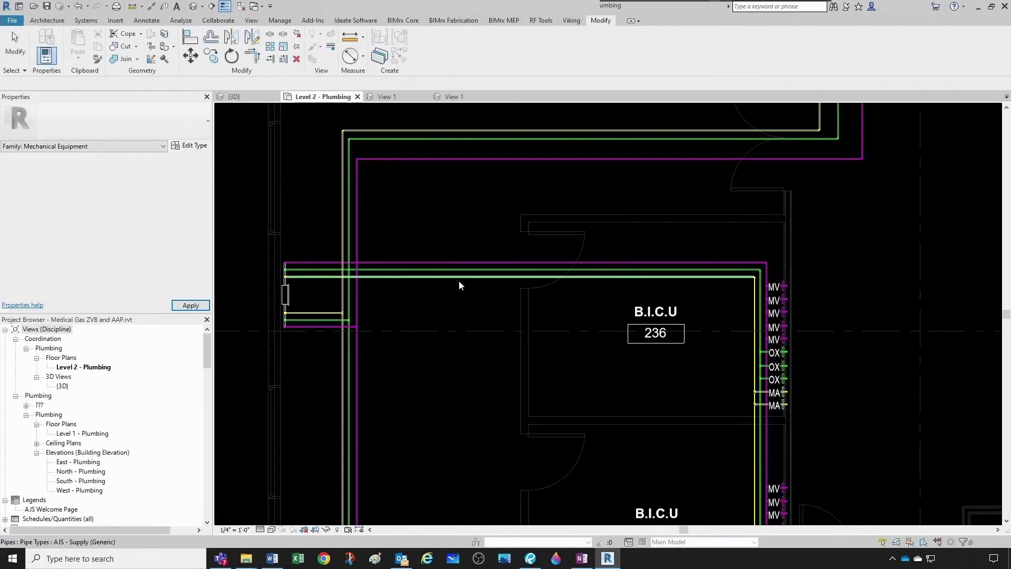
Set the AJS EquipTag of the zone valve box beside Nurse 143 to ZVB-1.1.
scroll(447, 329, down, 1)
scroll(447, 330, down, 1)
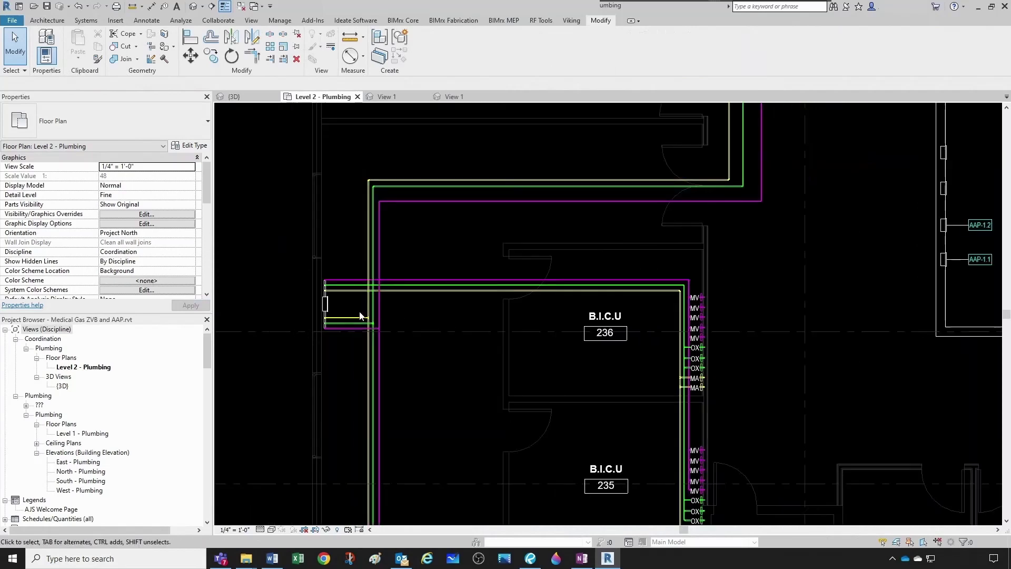
scroll(339, 419, down, 3)
scroll(364, 456, up, 1)
scroll(364, 457, up, 2)
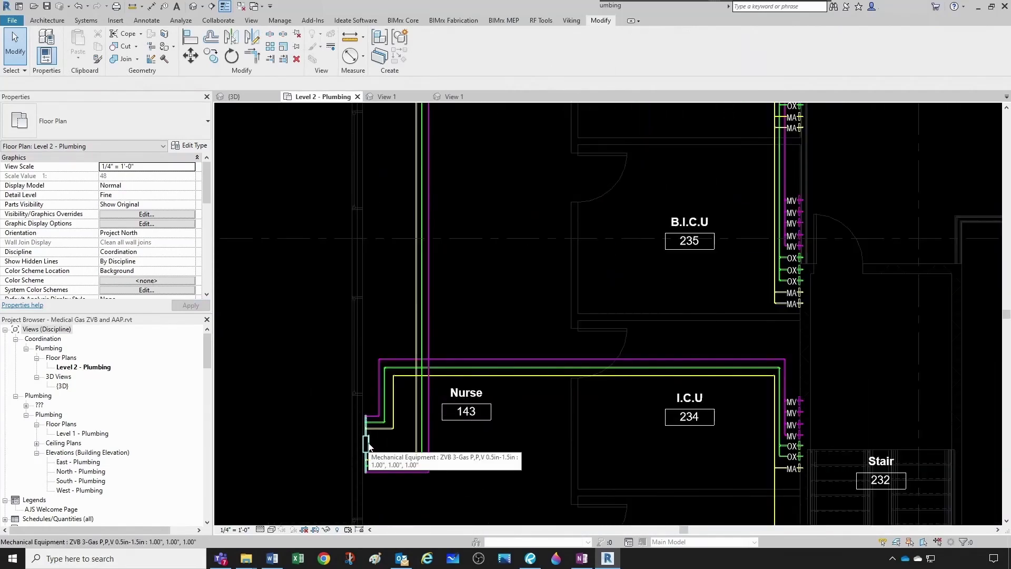
click(360, 448)
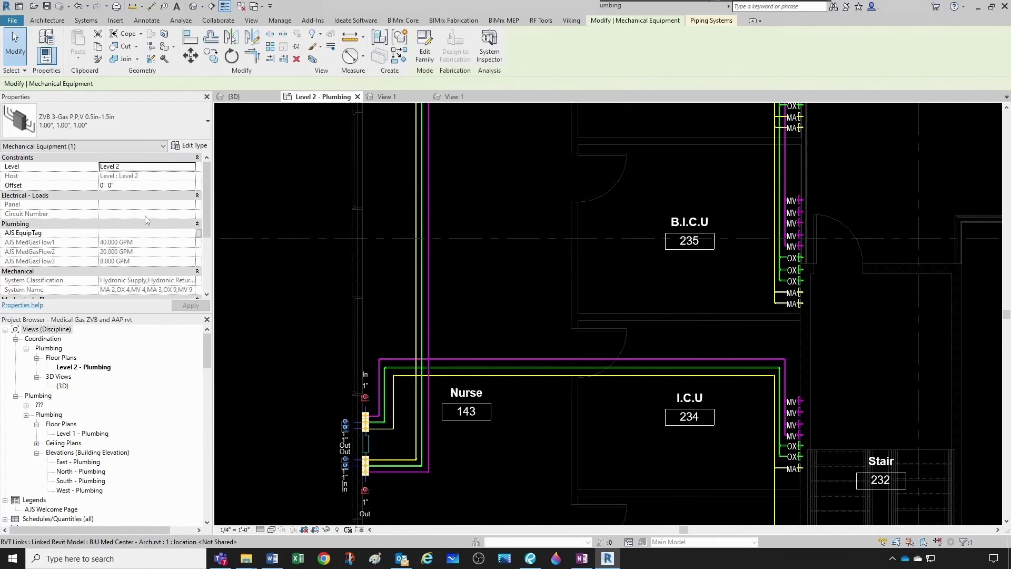
click(146, 232)
text(Z)
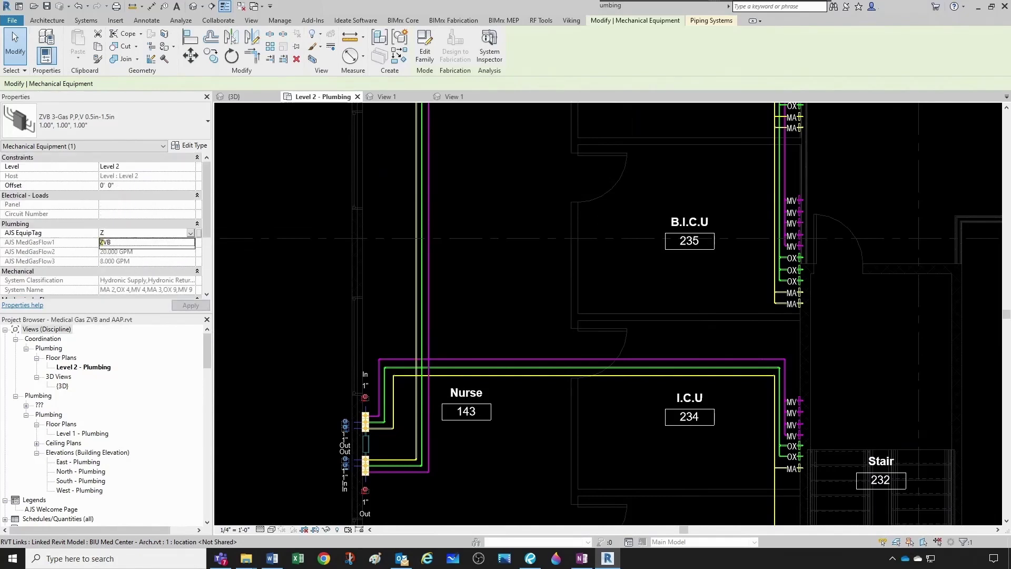
text(VB-1.1)
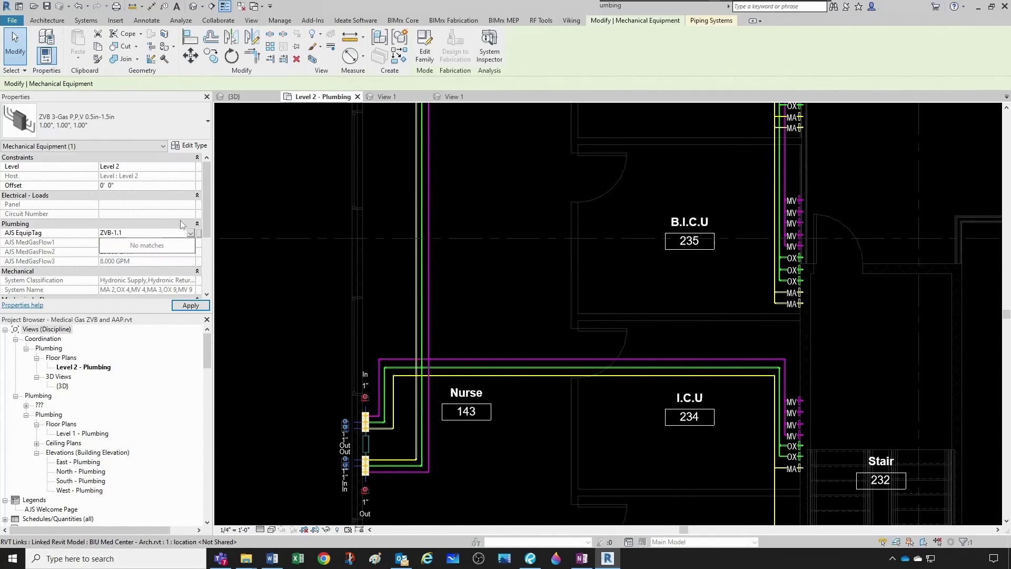
key(Return)
click(344, 320)
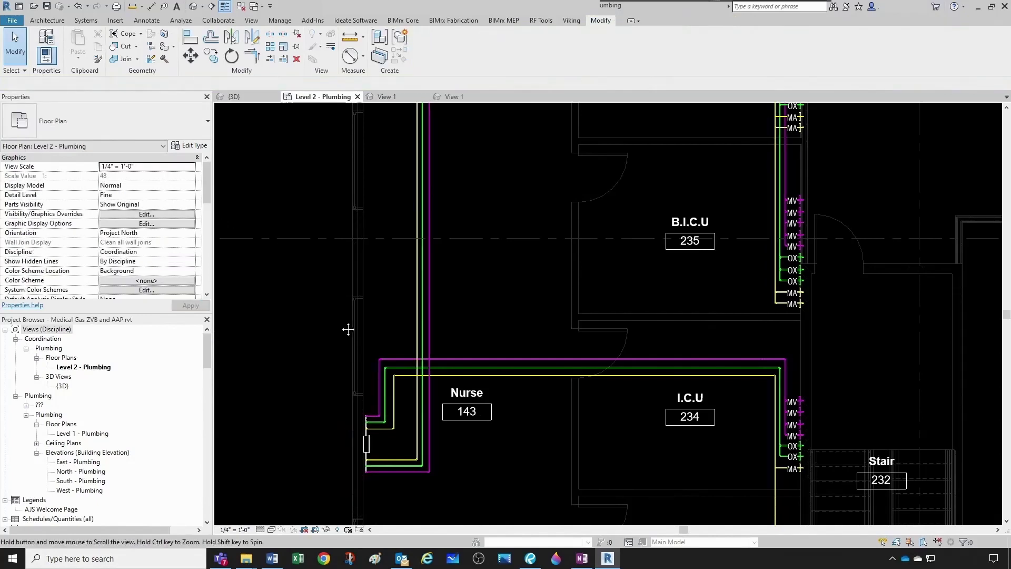
Tag that valve box with TG, without a leader, and drag the ZVB-1.1 tag beside it.
middle_drag(307, 456, 344, 374)
scroll(343, 374, up, 1)
key(t)
key(g)
scroll(419, 363, up, 3)
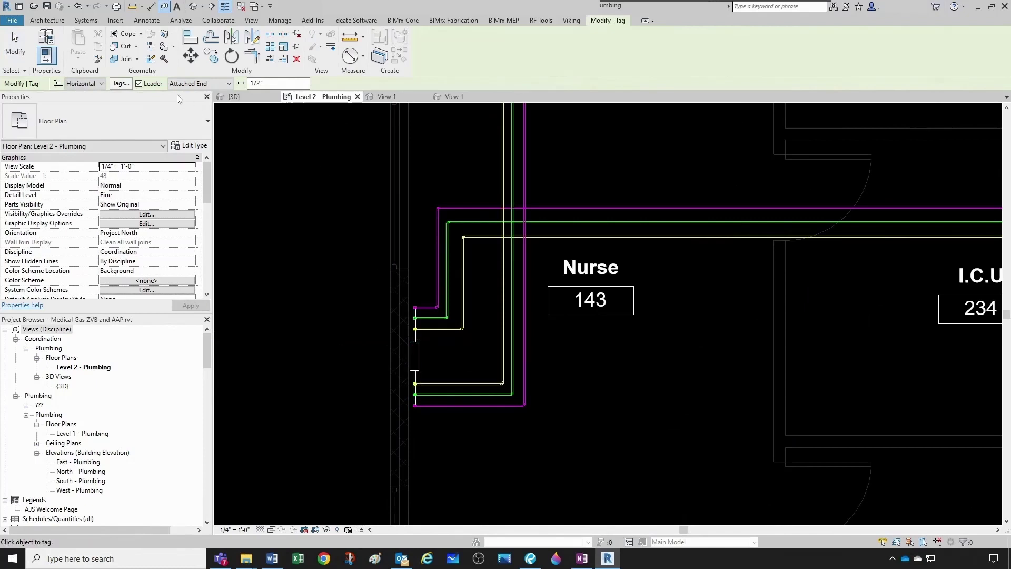
click(139, 84)
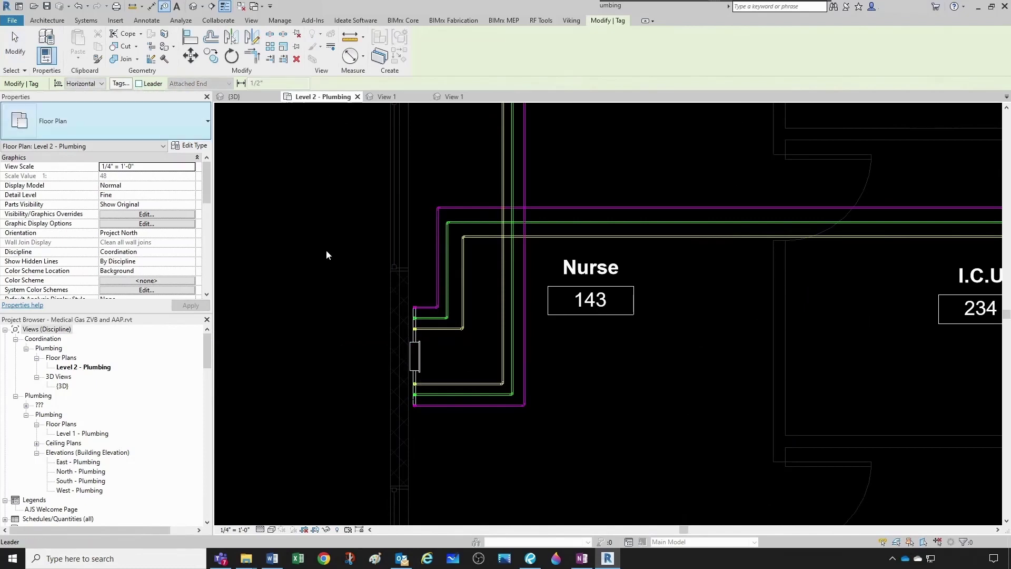
scroll(418, 360, up, 1)
click(422, 361)
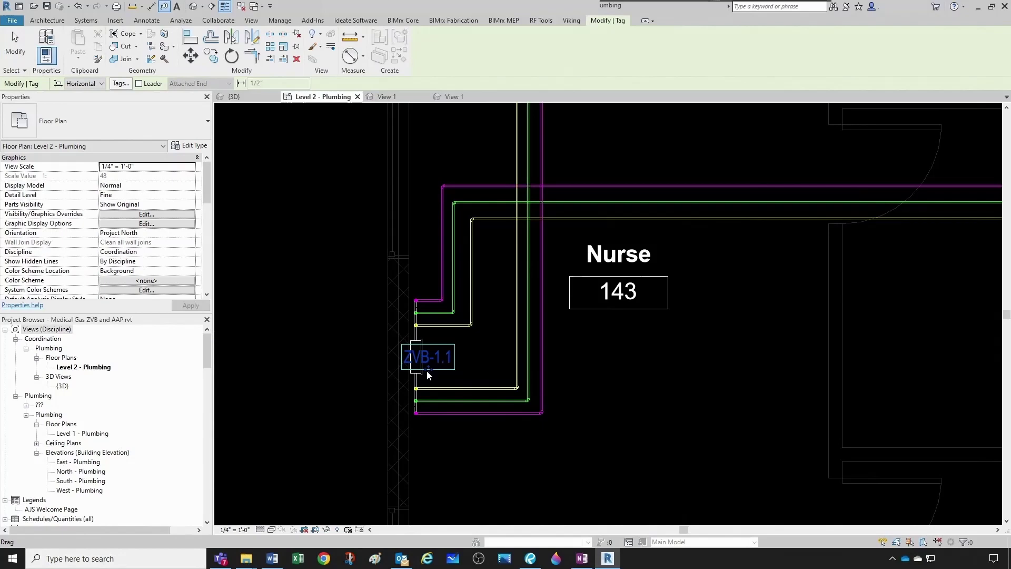
scroll(436, 367, up, 1)
drag(442, 371, 463, 372)
scroll(386, 371, down, 3)
scroll(398, 368, down, 2)
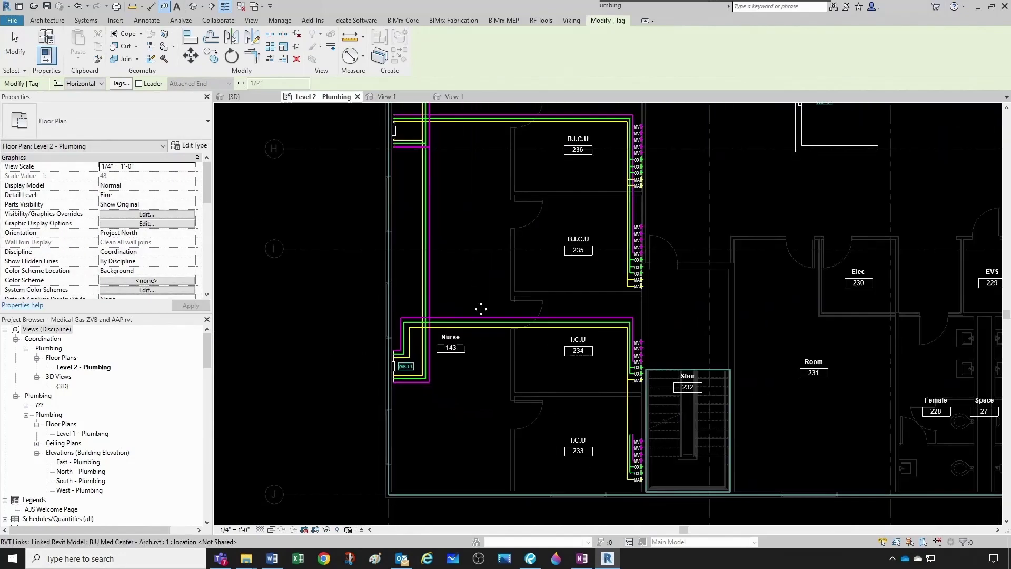
scroll(411, 287, up, 4)
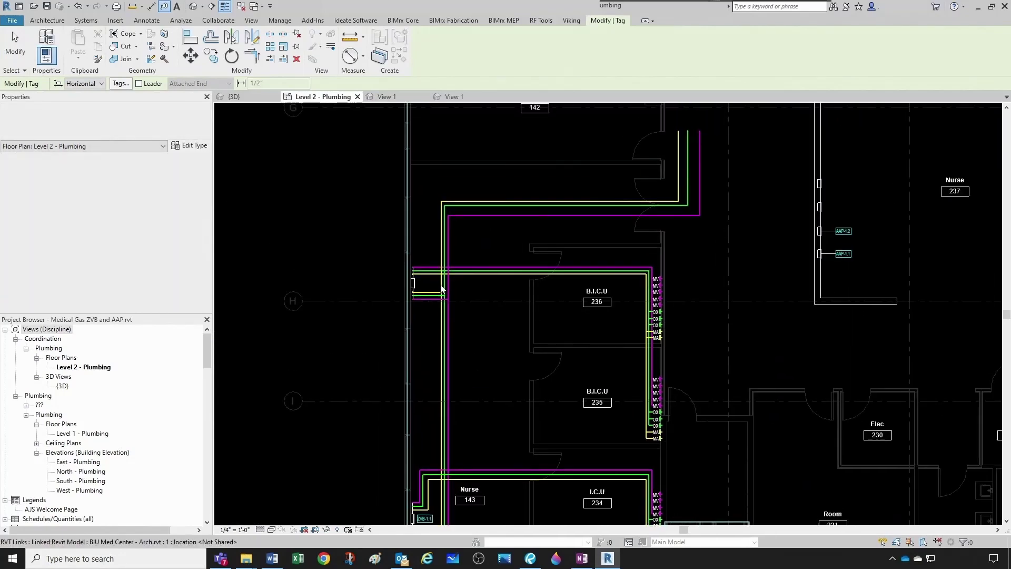
Set the AJS EquipTag of the zone valve box near B.I.C.U 236 to ZVB-1.2.
key(Escape)
click(407, 284)
scroll(407, 285, up, 4)
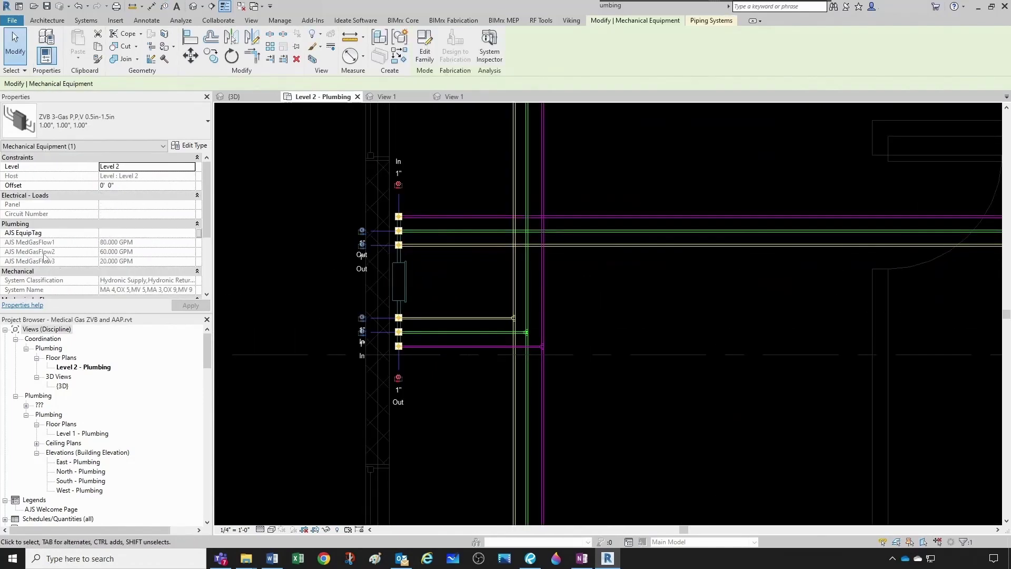
click(105, 234)
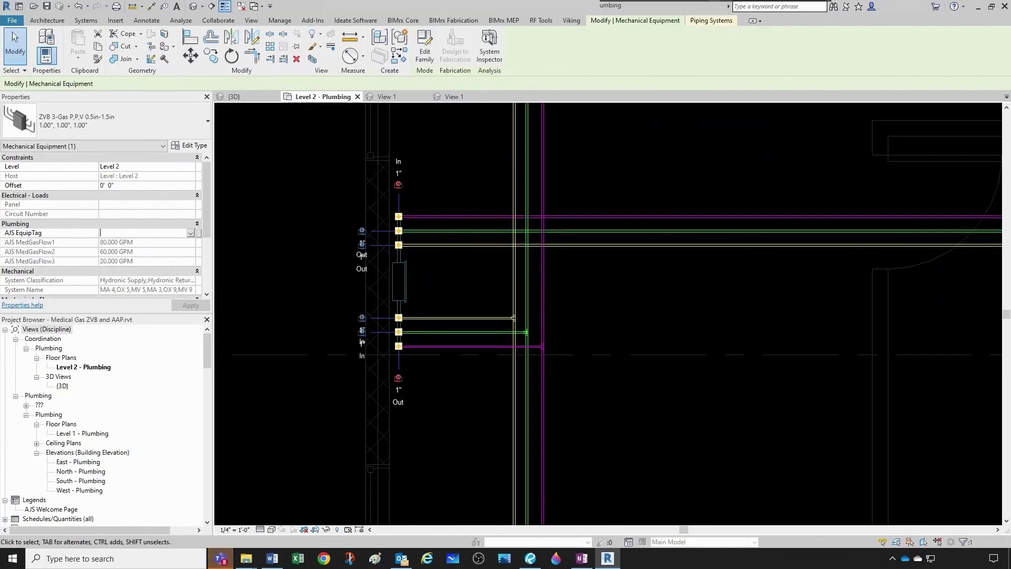
text(ZVB-)
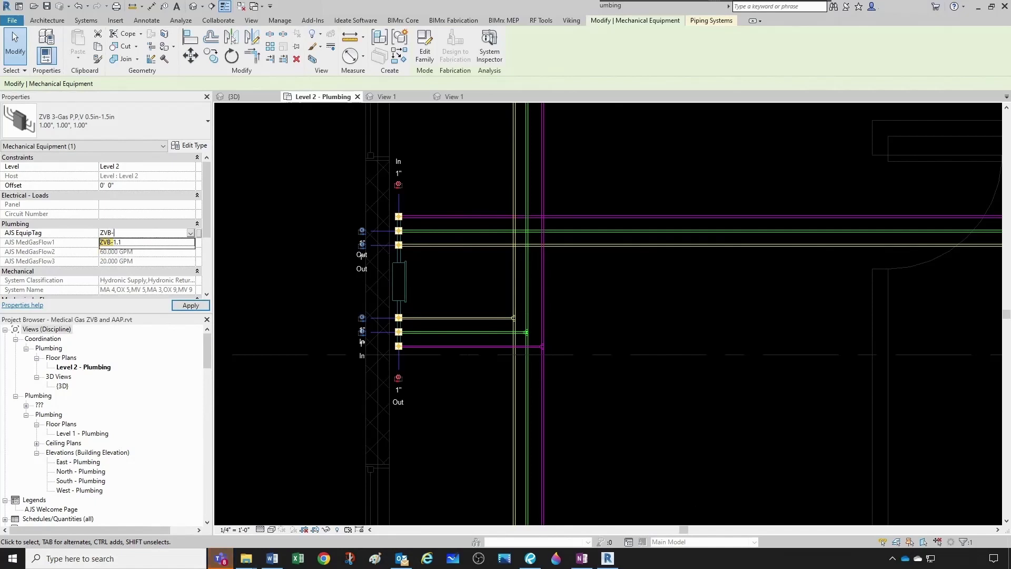
text(1.2)
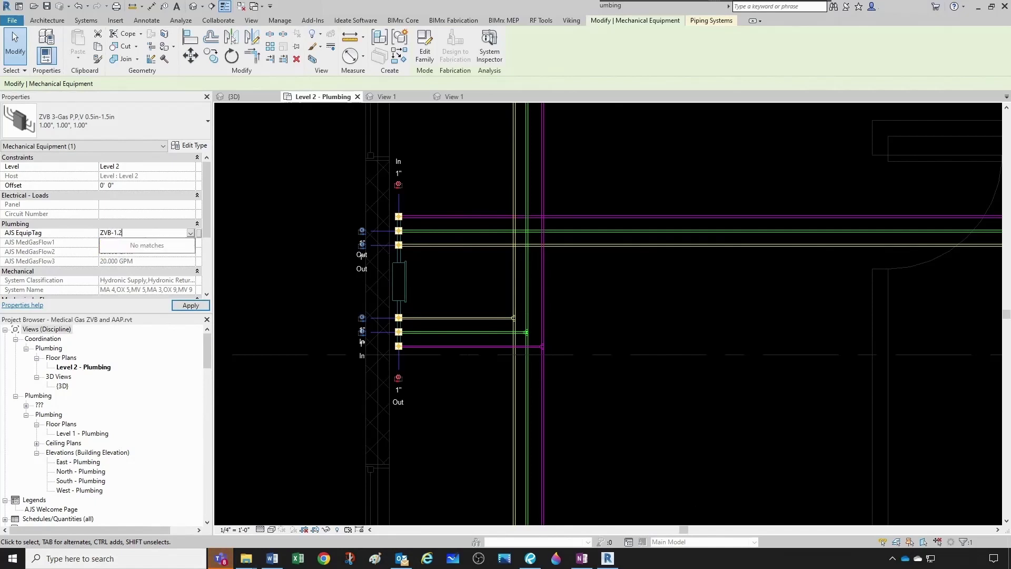
key(Return)
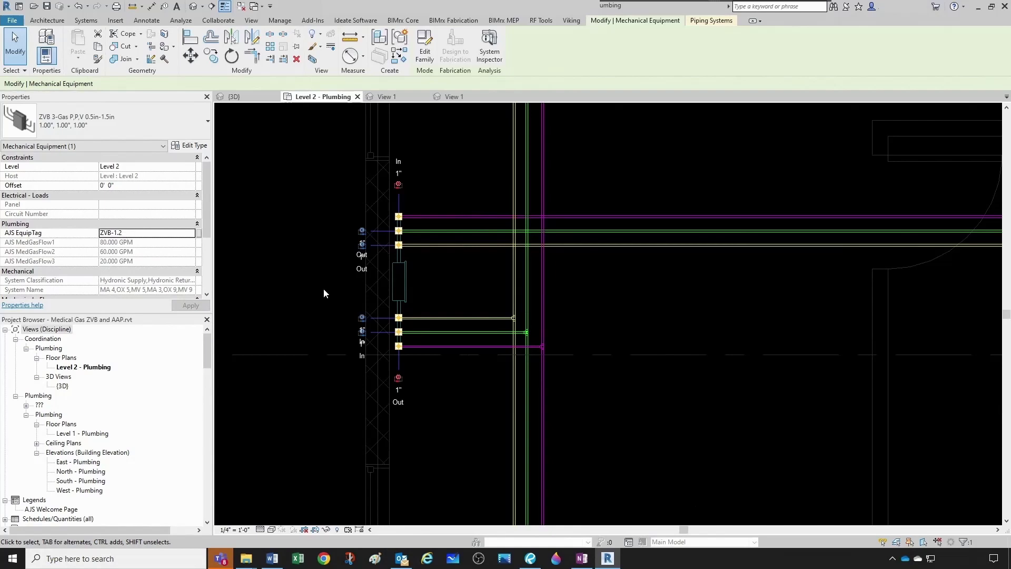
key(Escape)
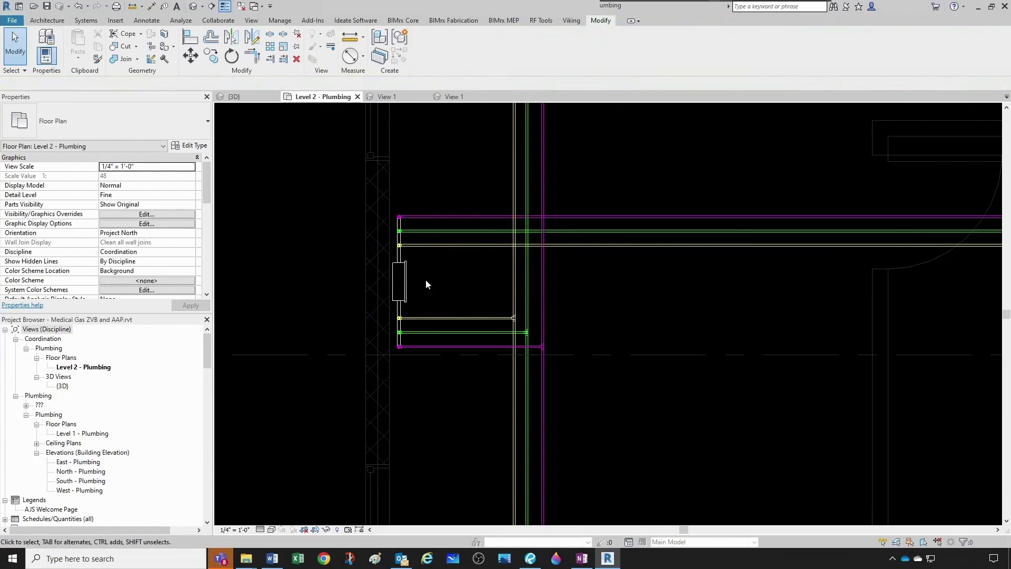
Place a ZVB-1.2 tag on that valve box using Tag by Category.
key(t)
key(g)
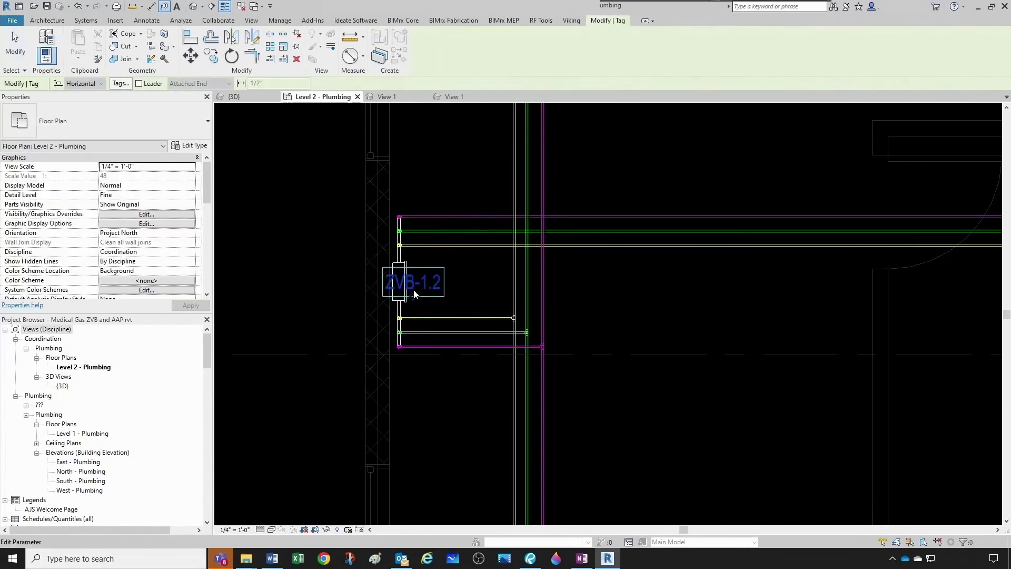
scroll(413, 293, up, 1)
click(411, 294)
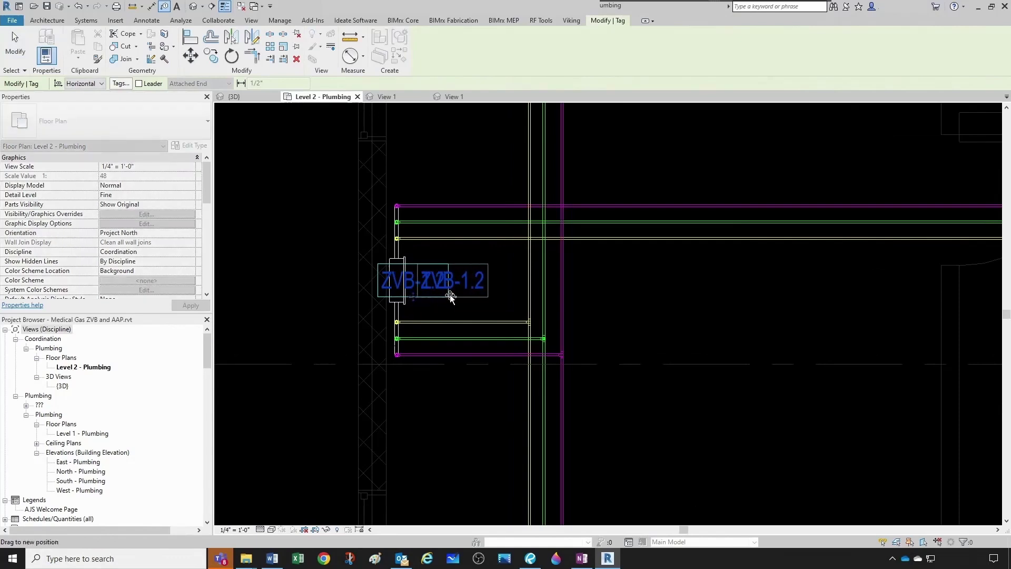
key(Escape)
key(Escape)
scroll(422, 299, down, 3)
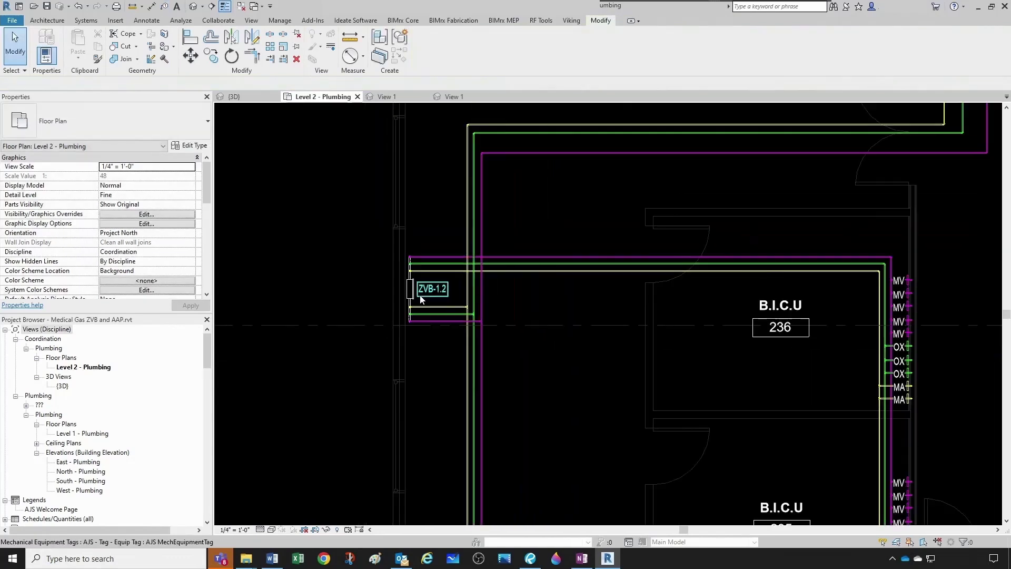
scroll(421, 299, down, 4)
scroll(636, 338, up, 2)
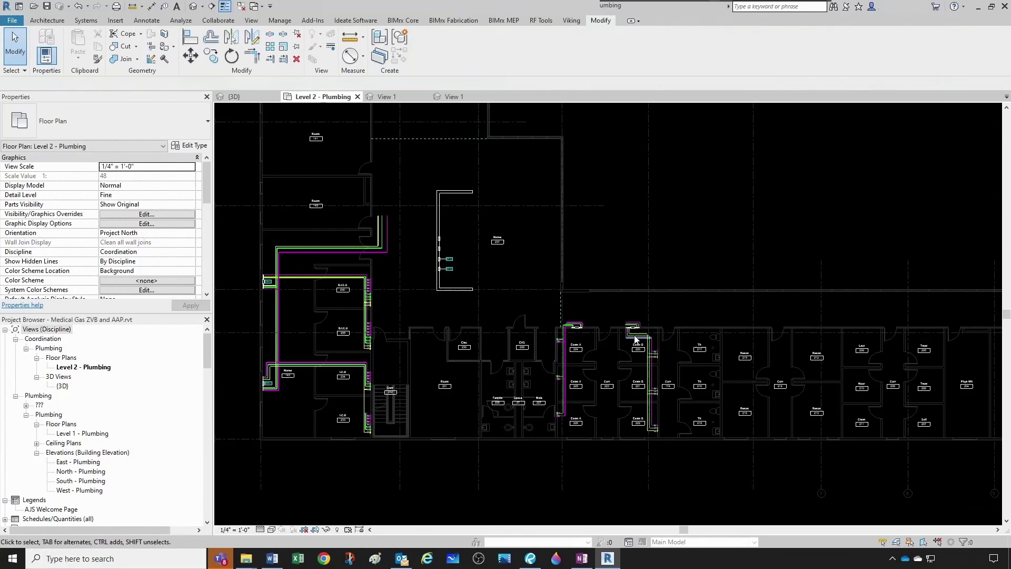
scroll(635, 339, up, 6)
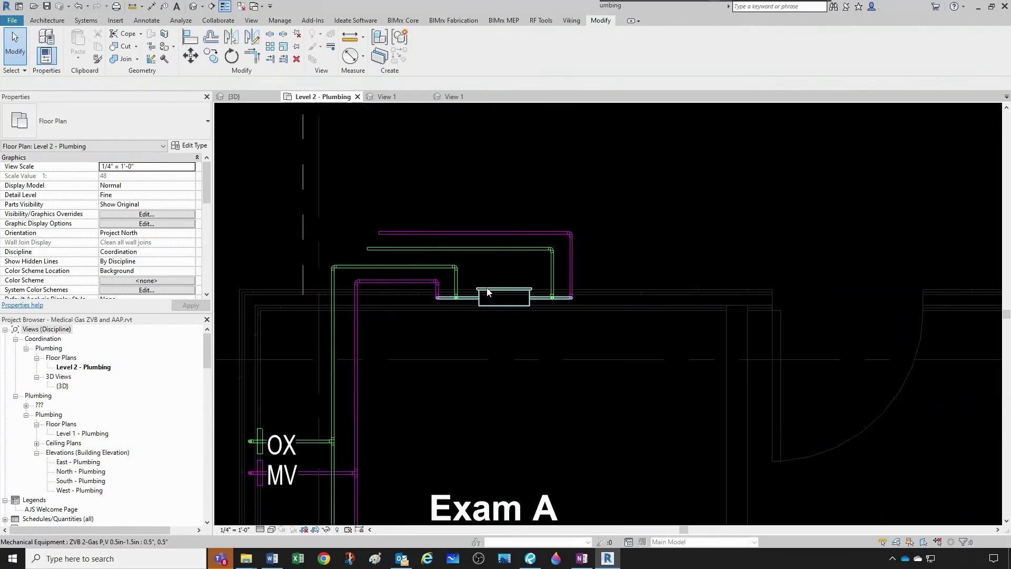
Open the ZVB 2-Gas P,V family near Exam A and display its Family Types.
click(487, 293)
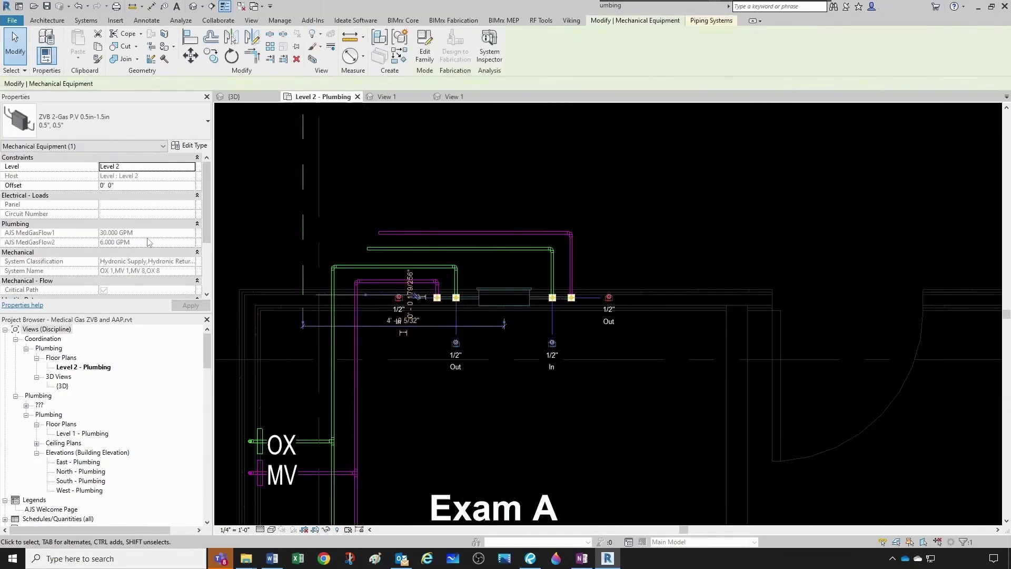
right_click(502, 290)
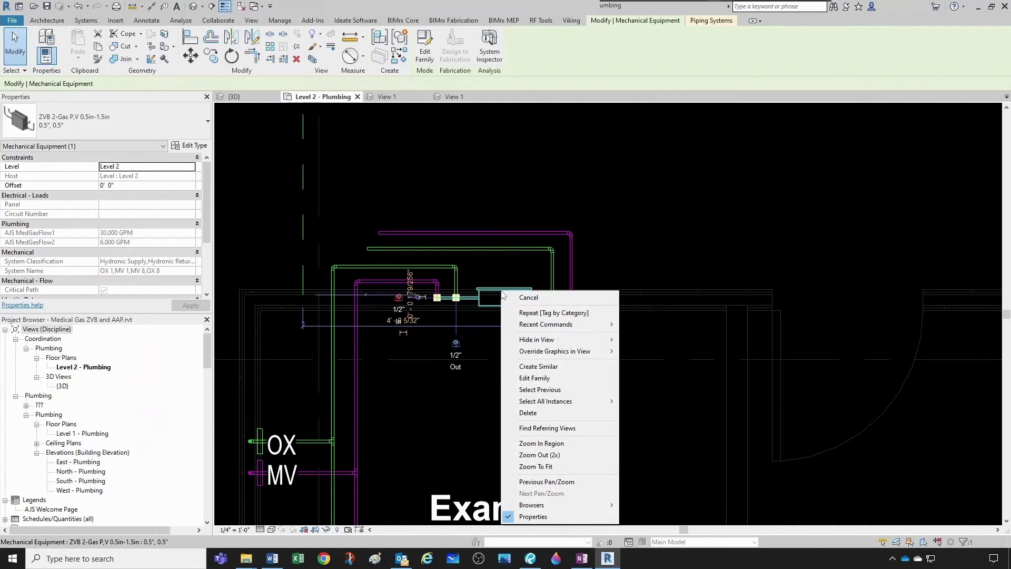
click(542, 379)
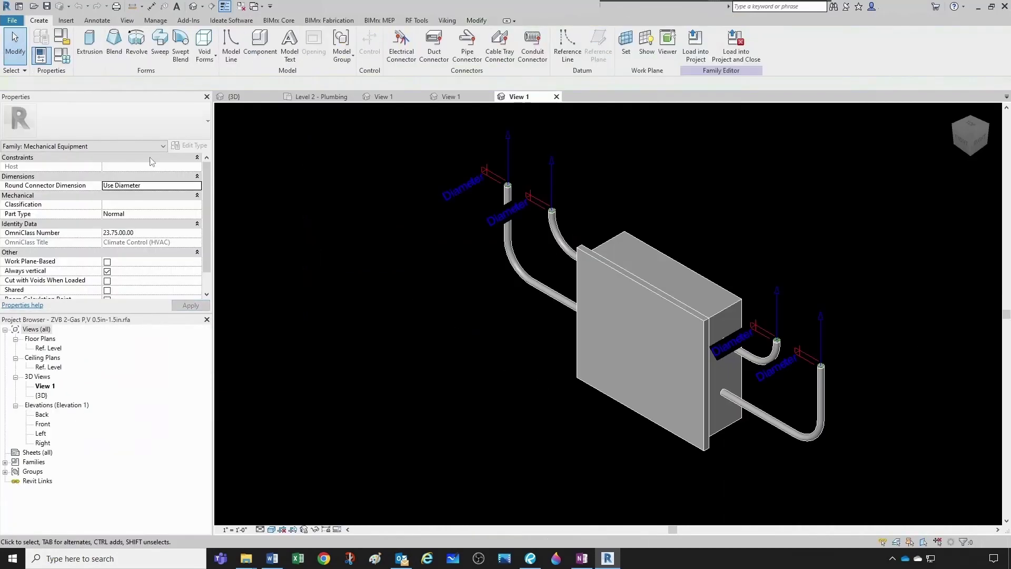
click(63, 57)
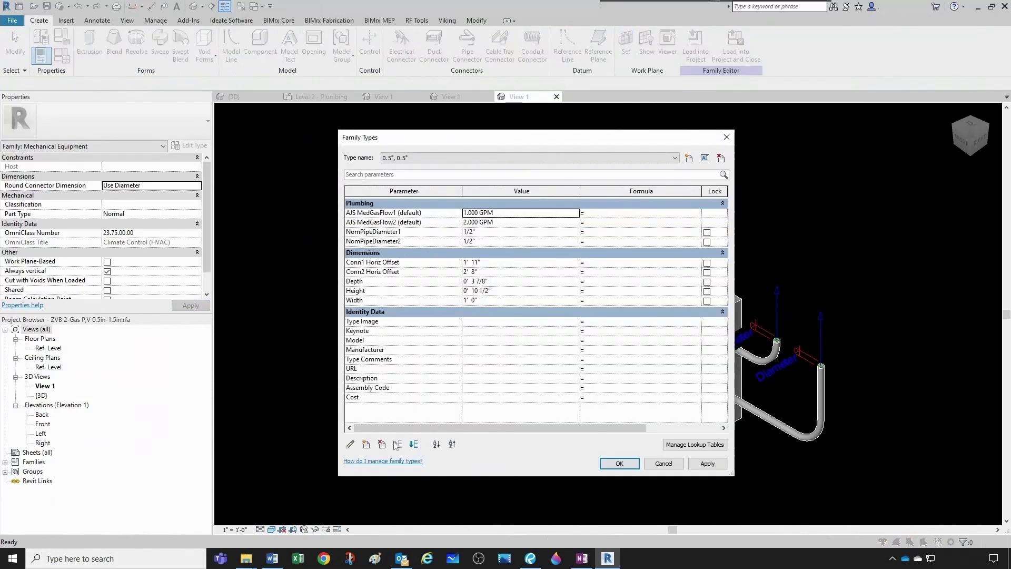
Add a new shared parameter, choosing AJS EquipTag from the Plumbing group.
click(366, 444)
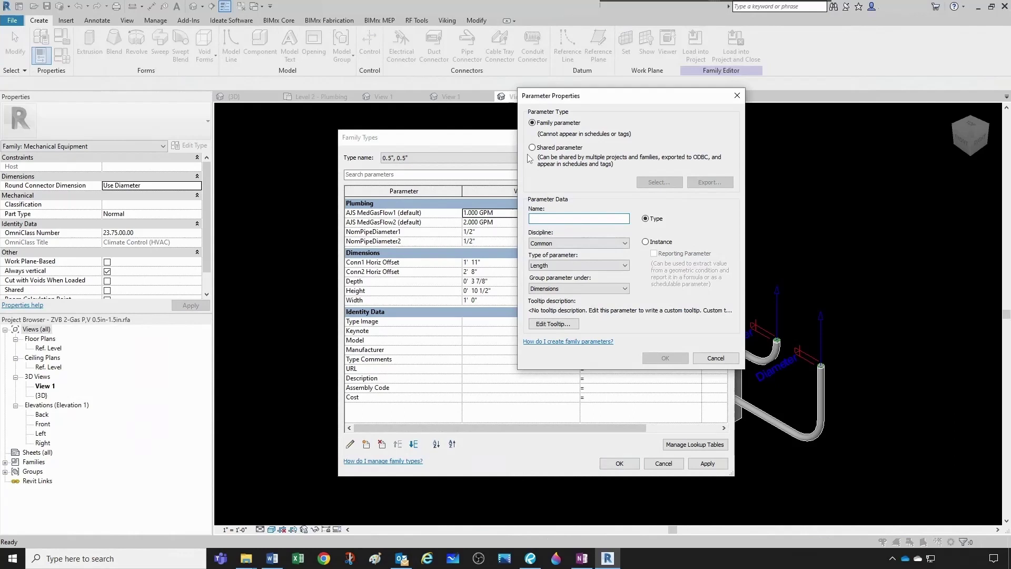
click(533, 148)
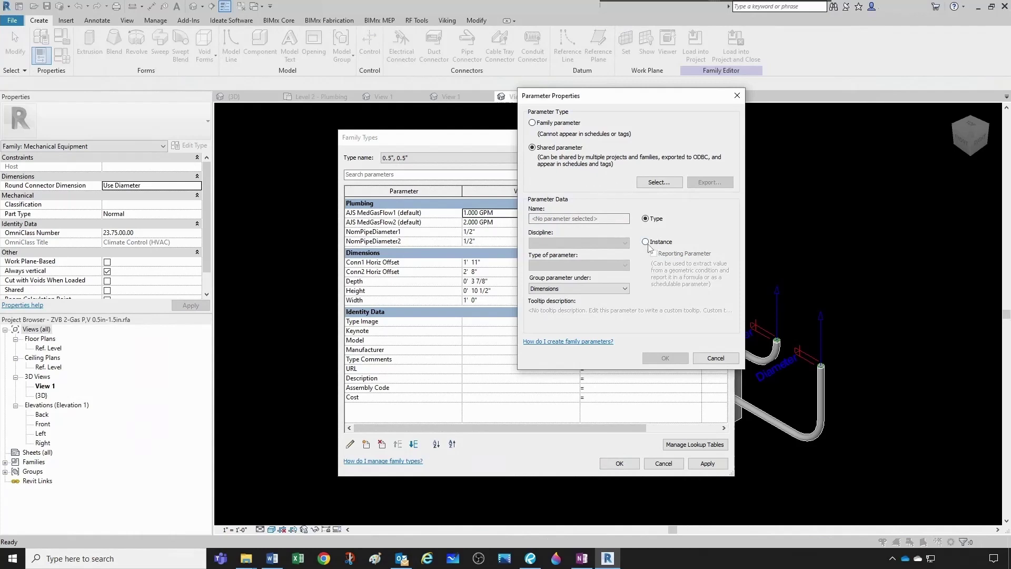
click(656, 182)
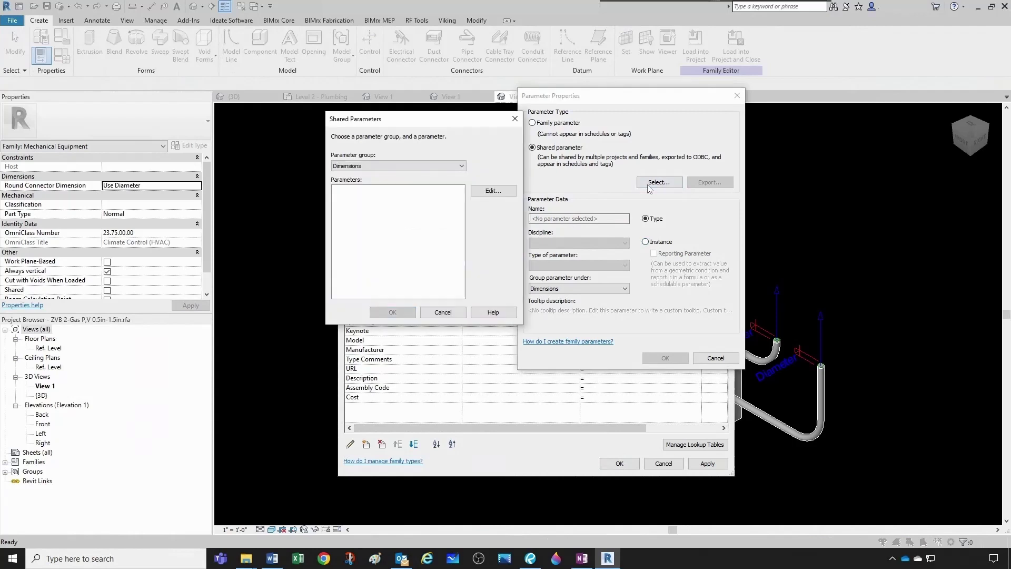
click(397, 166)
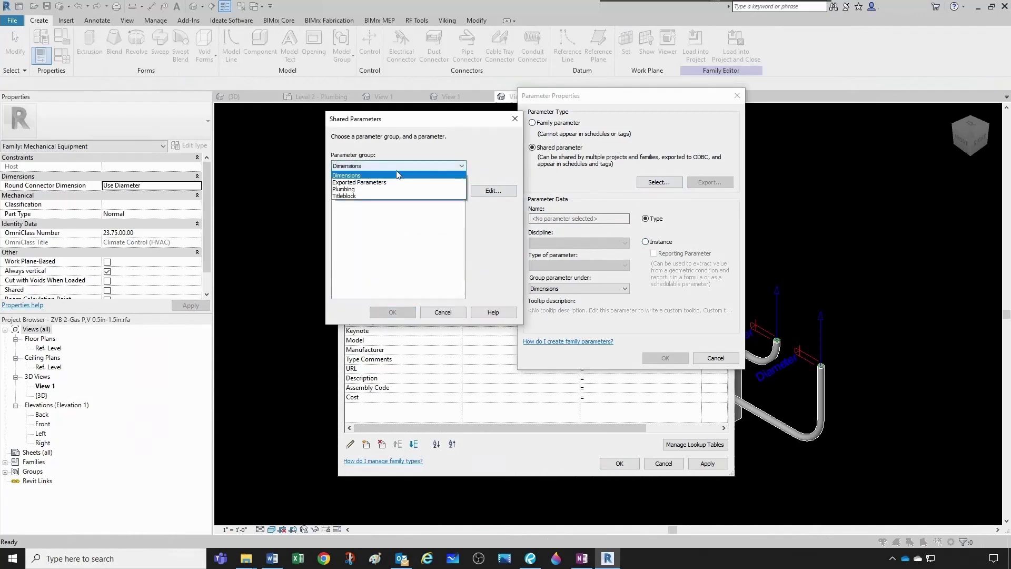
click(364, 189)
scroll(351, 254, down, 1)
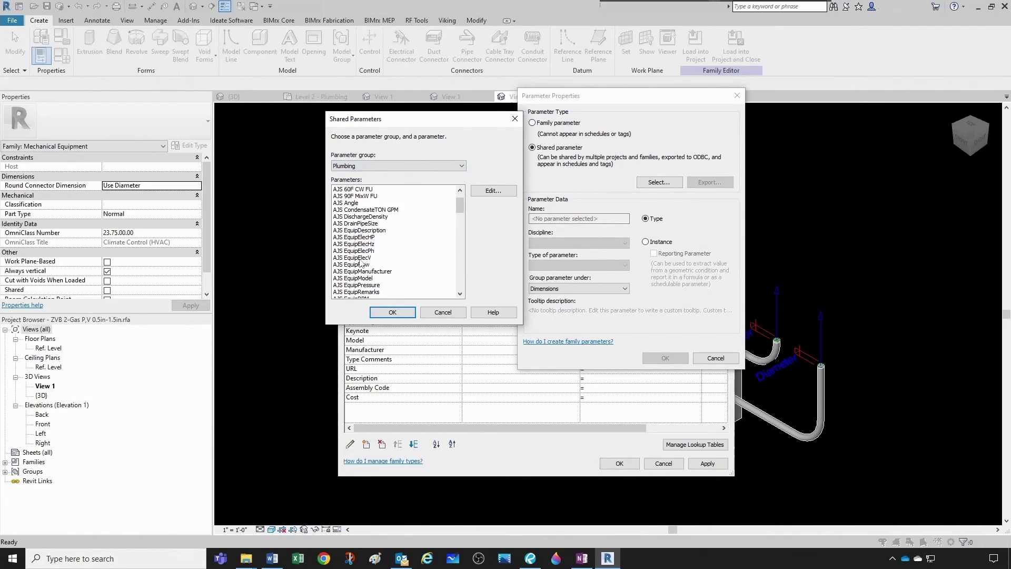
scroll(363, 279, down, 1)
scroll(365, 285, down, 1)
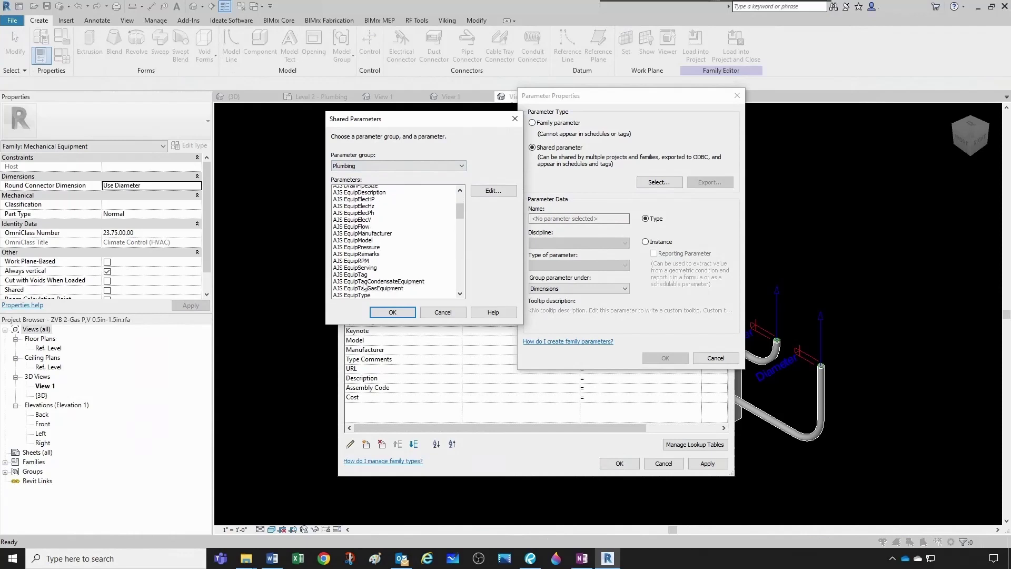
click(364, 272)
click(391, 313)
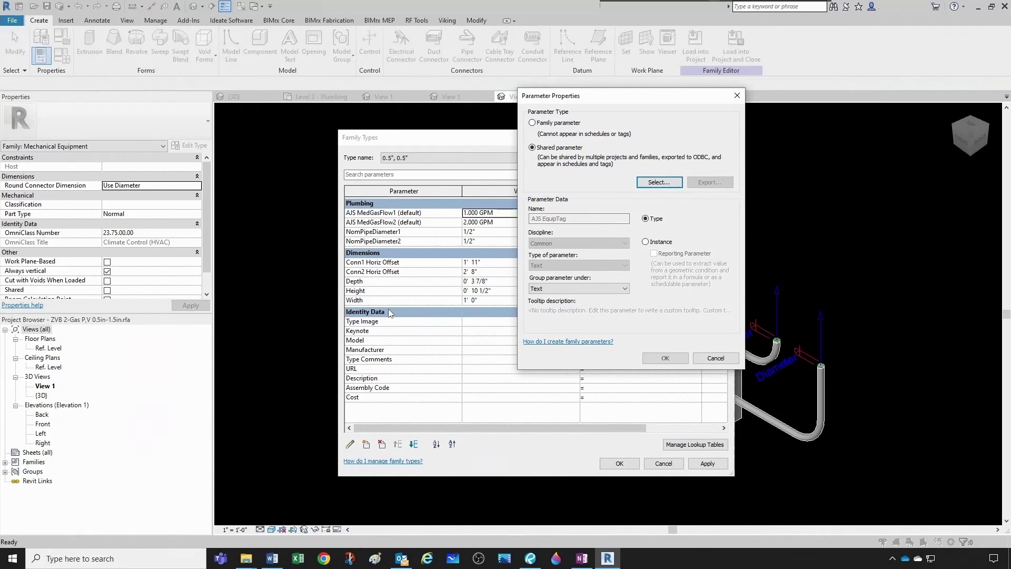
Group AJS EquipTag under Plumbing and confirm the new parameter.
click(595, 289)
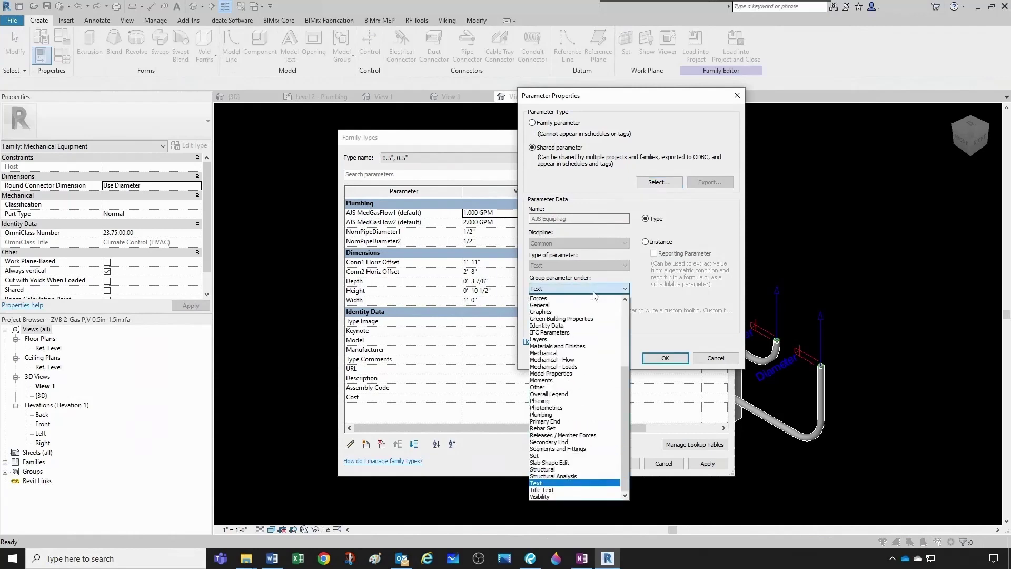
click(558, 415)
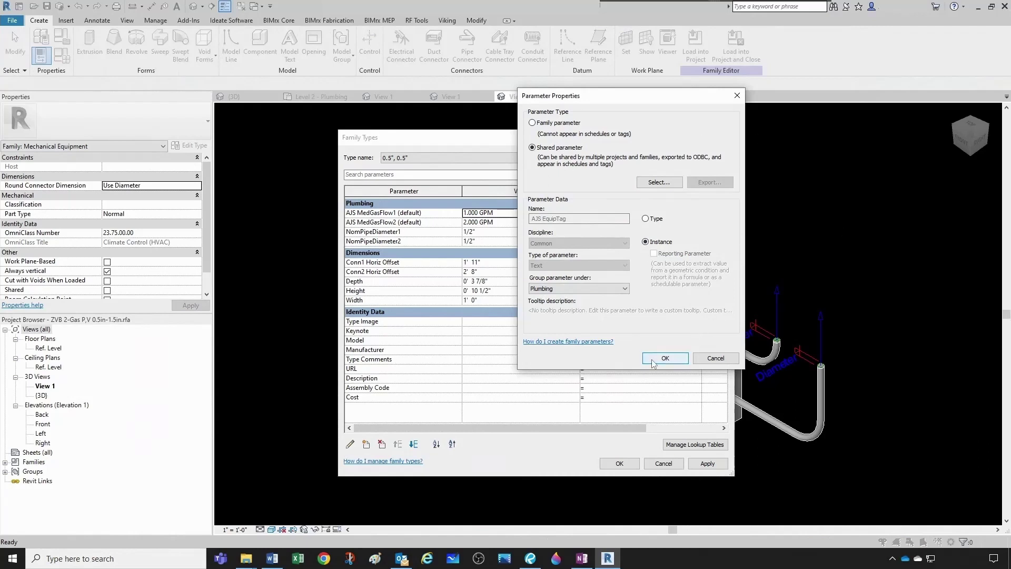
click(675, 356)
Enter ZVB- as the default AJS EquipTag for the 0.75", 1.00", 1.25" and 1.50" valve box types.
click(501, 215)
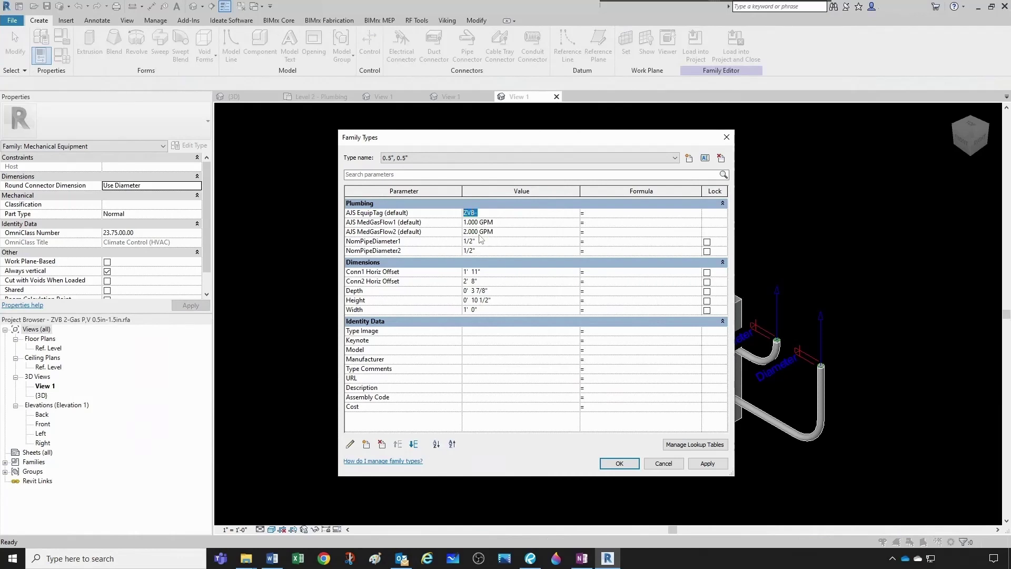
click(478, 157)
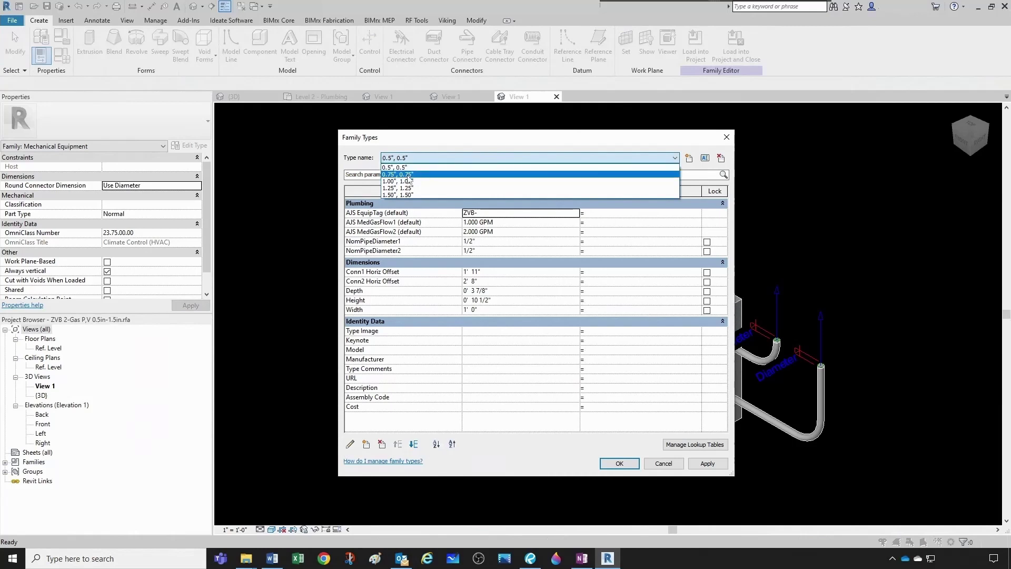
click(410, 175)
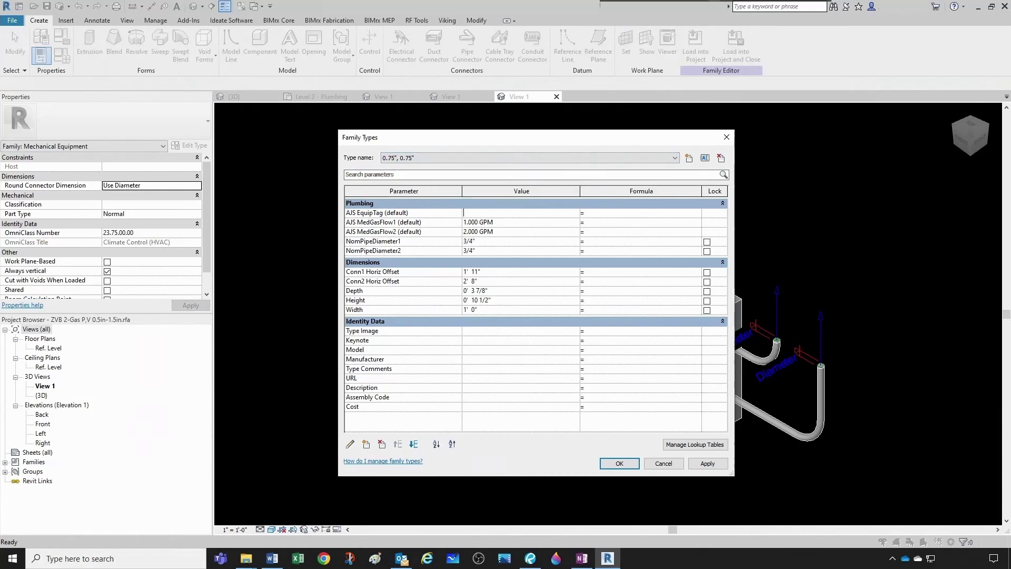
click(472, 157)
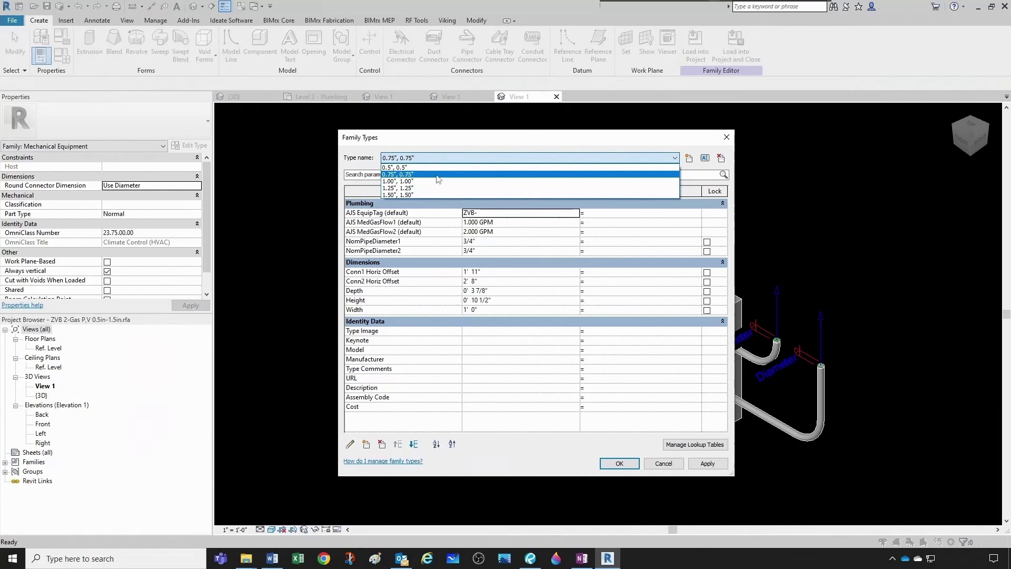
click(415, 185)
key(Down)
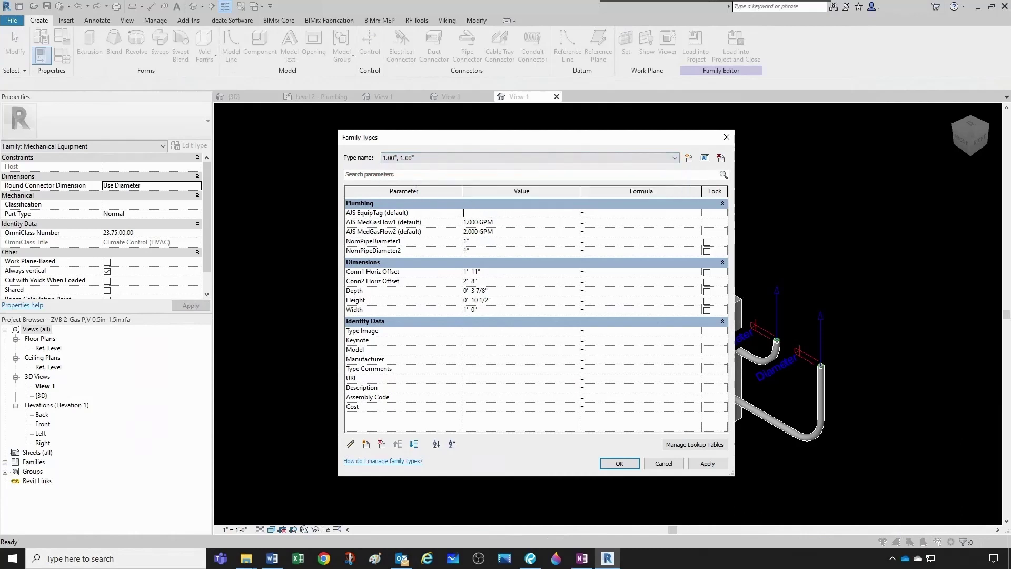
click(487, 158)
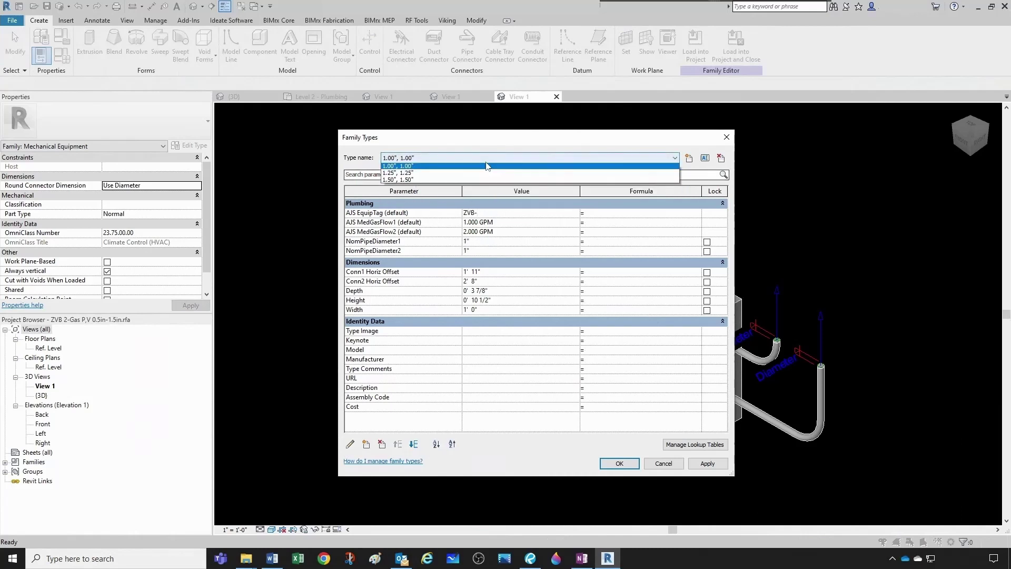
click(422, 189)
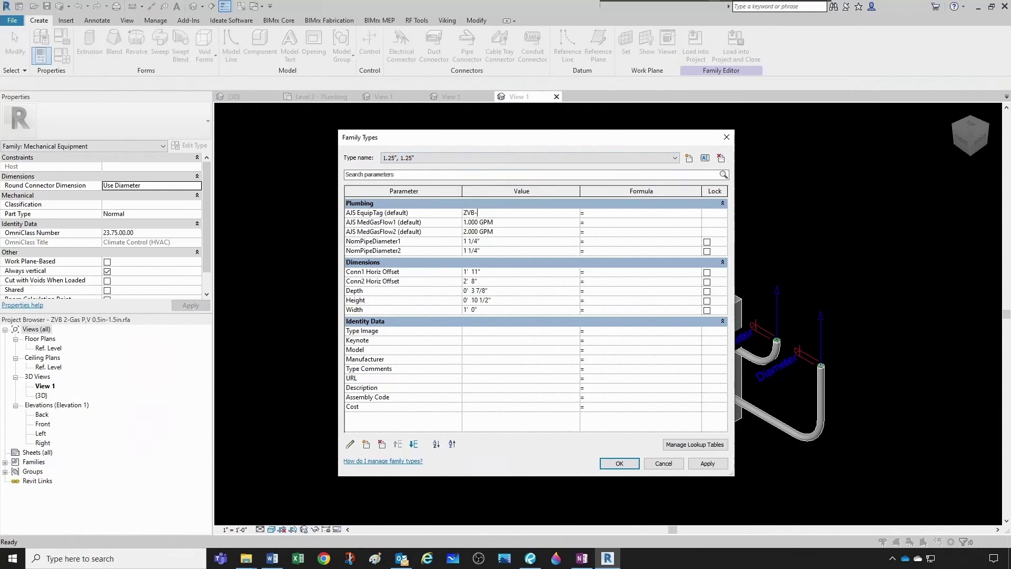
click(429, 158)
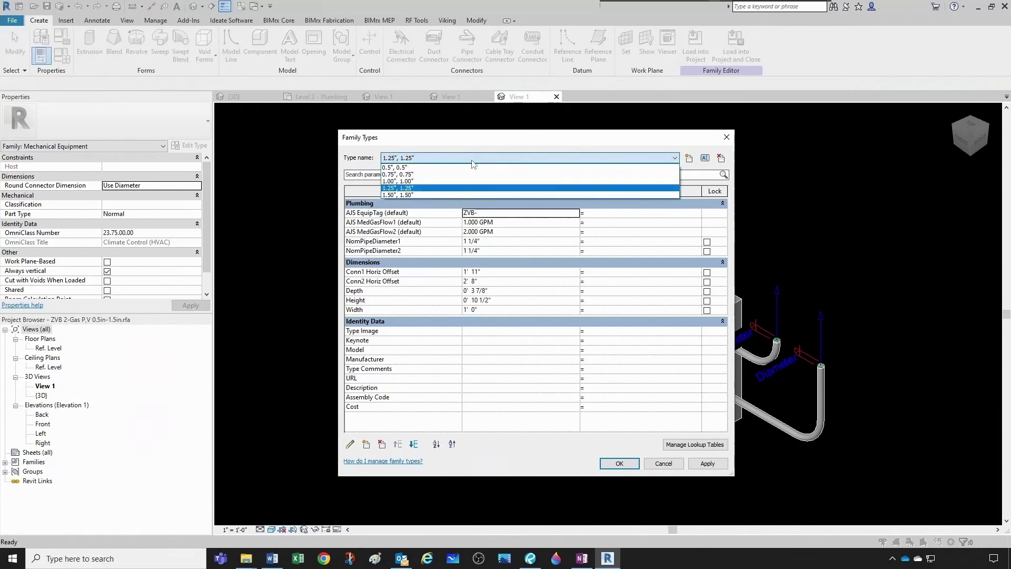
click(429, 195)
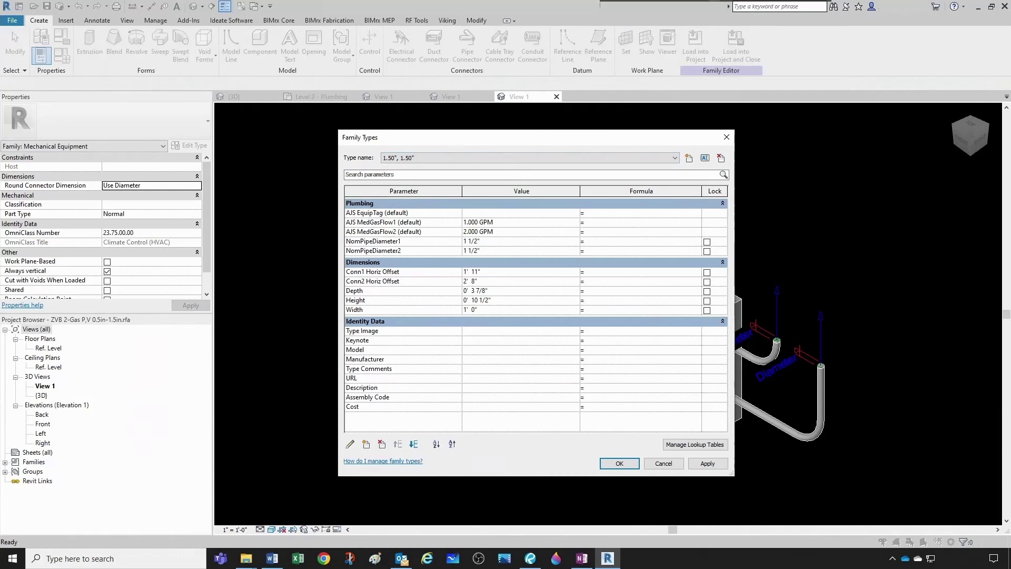
text(ZVB-)
click(620, 463)
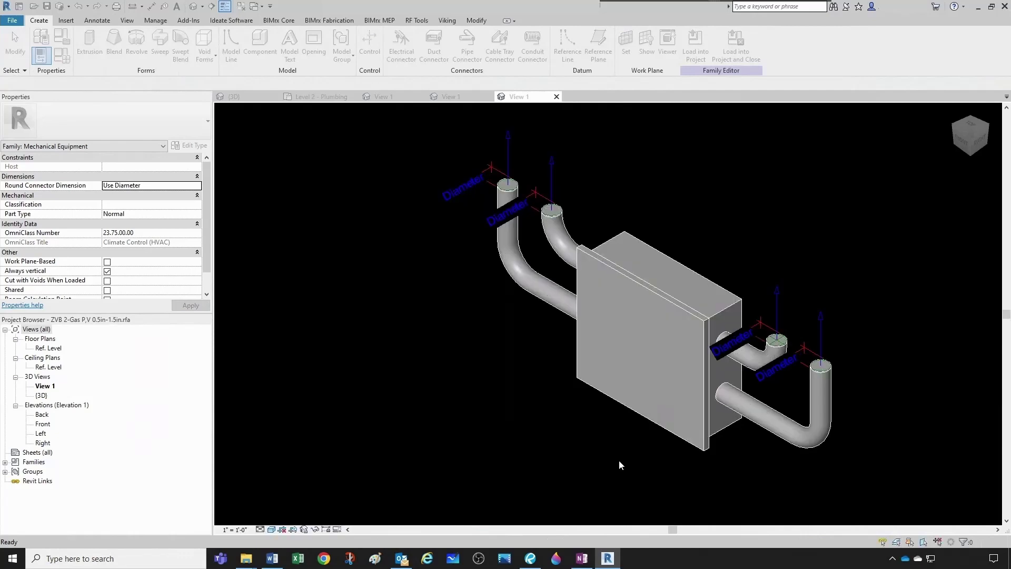
Reopen the family type settings and confirm the 0.5" type also shows ZVB-.
click(41, 55)
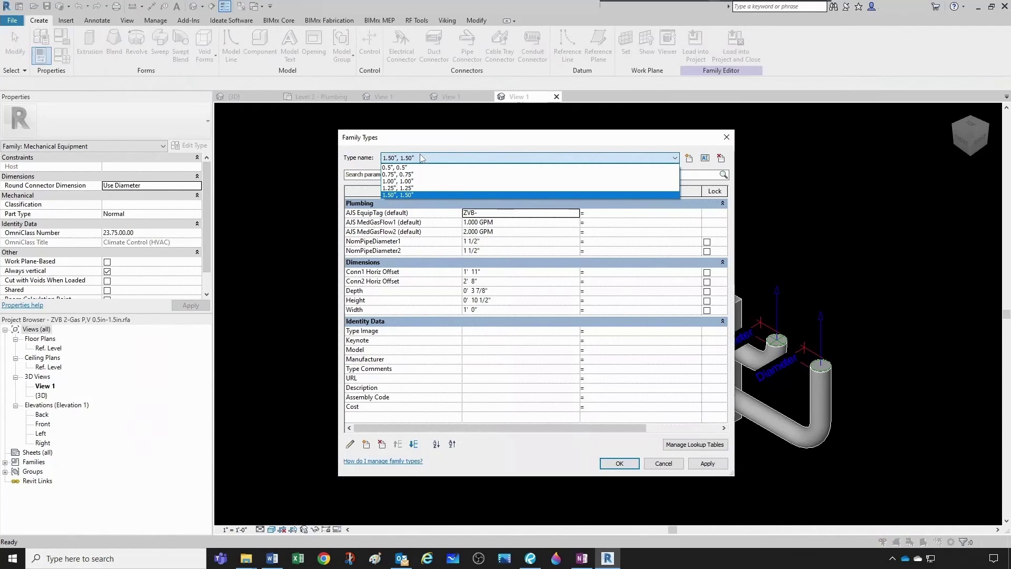
click(400, 167)
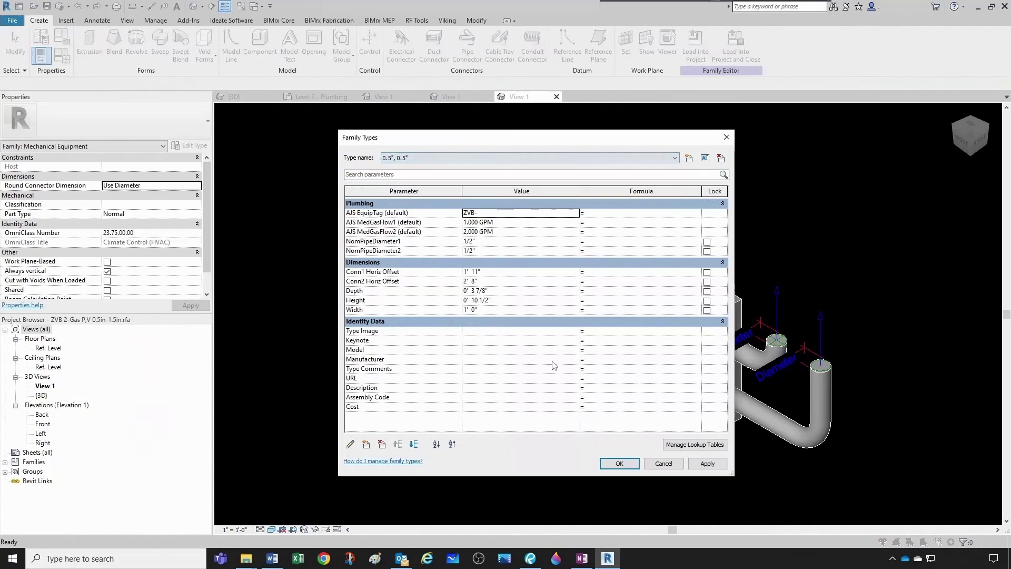
click(619, 464)
Load the zone valve box family into the medical gas project, overwriting existing parameter values.
click(692, 54)
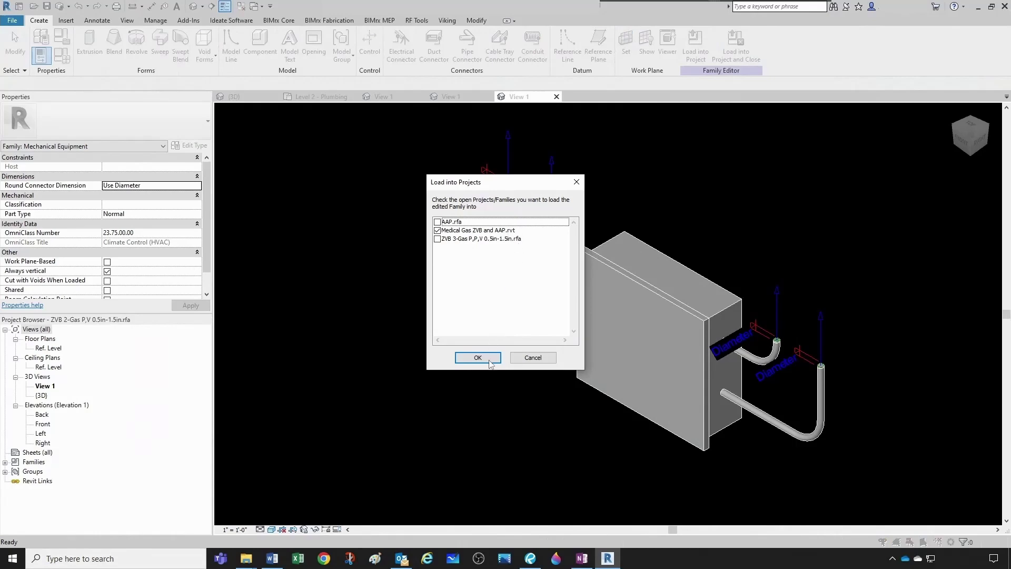
click(478, 358)
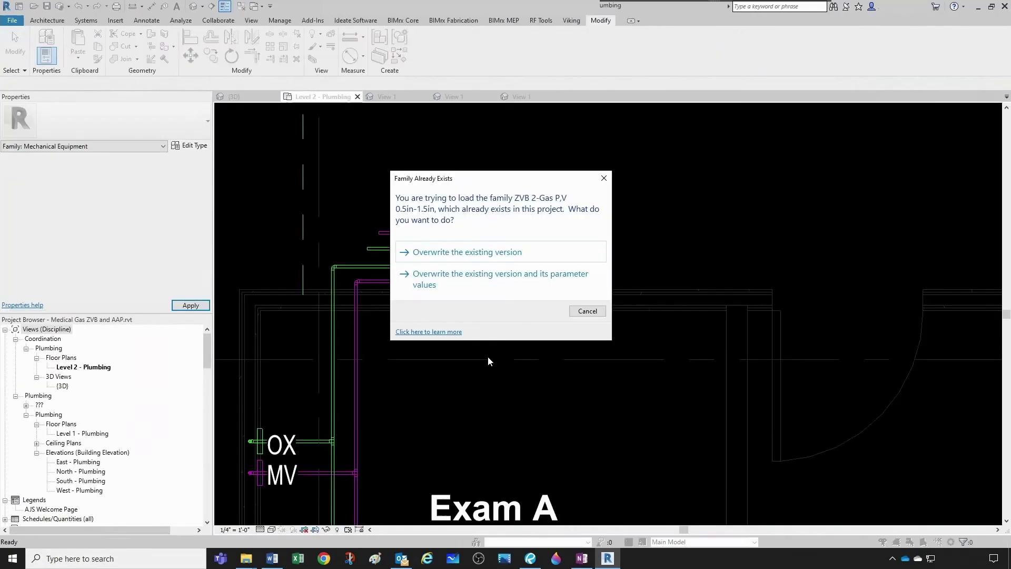
click(472, 283)
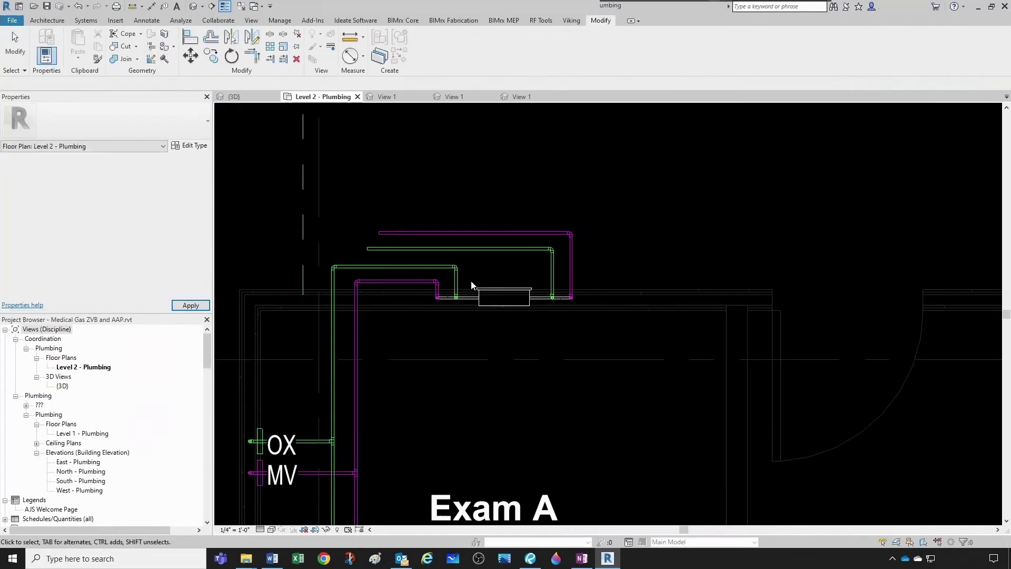
Set the Exam A zone valve box's AJS EquipTag to ZVB-1.3.
scroll(543, 354, down, 1)
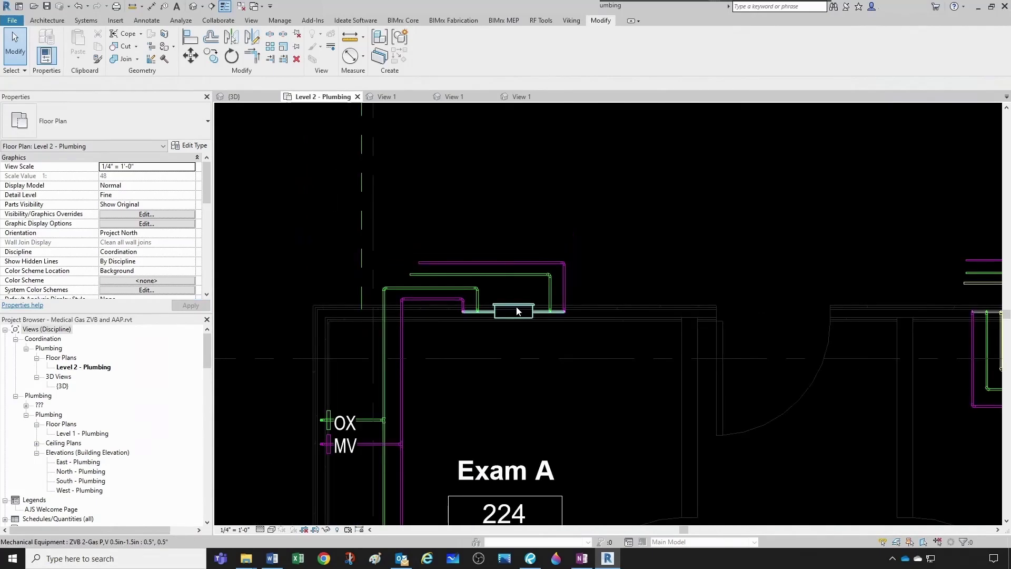
click(517, 311)
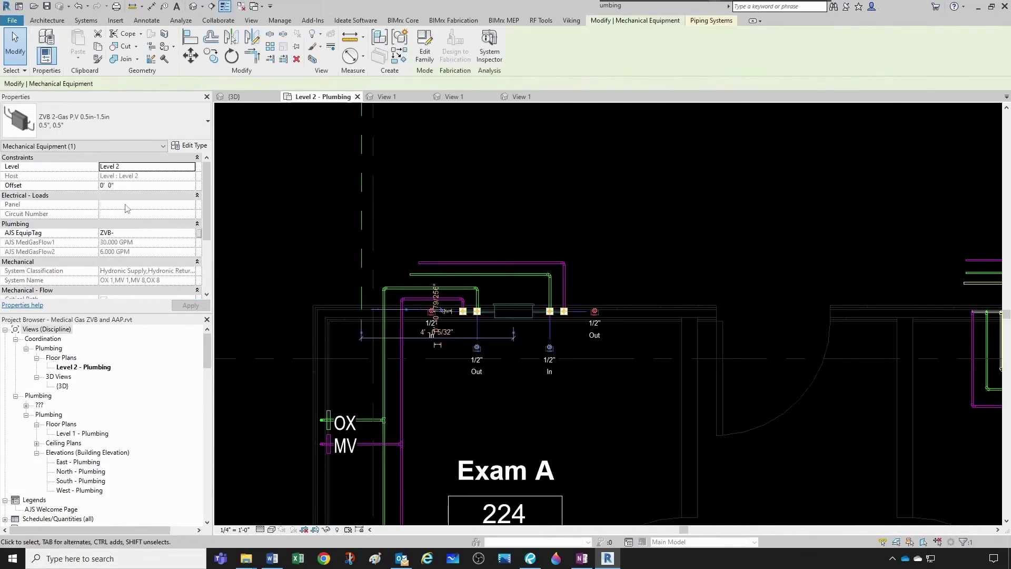
click(132, 235)
text(1.)
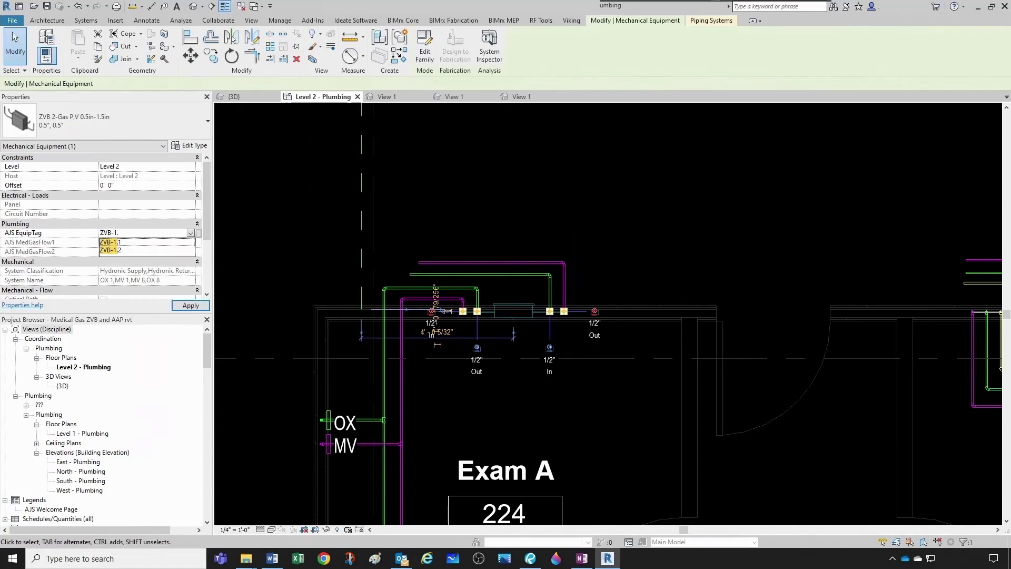
text(3)
click(308, 239)
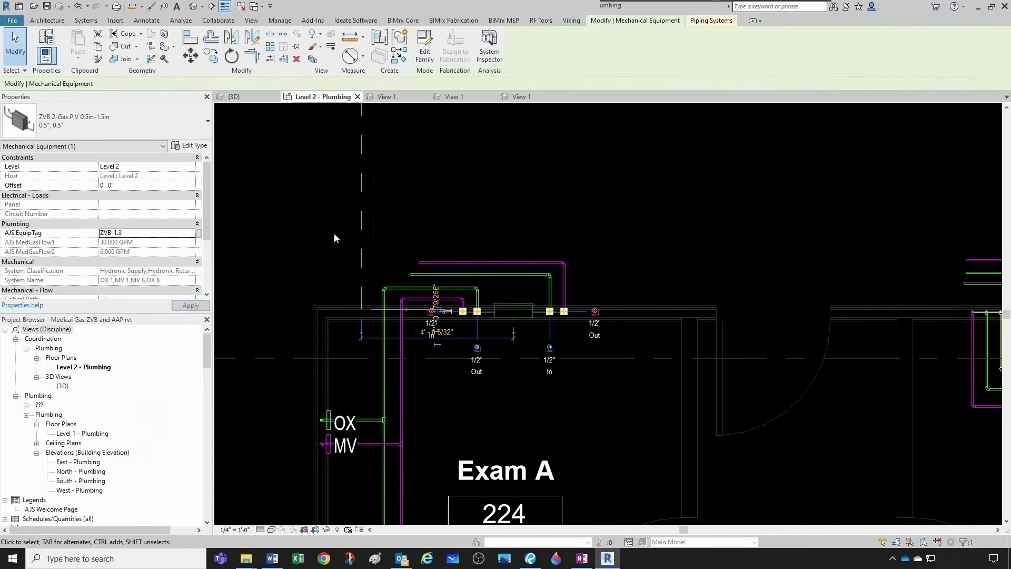
click(337, 232)
scroll(403, 229, down, 3)
Tag the Exam A zone valve box, placing the ZVB-1.3 tag below it.
key(t)
key(g)
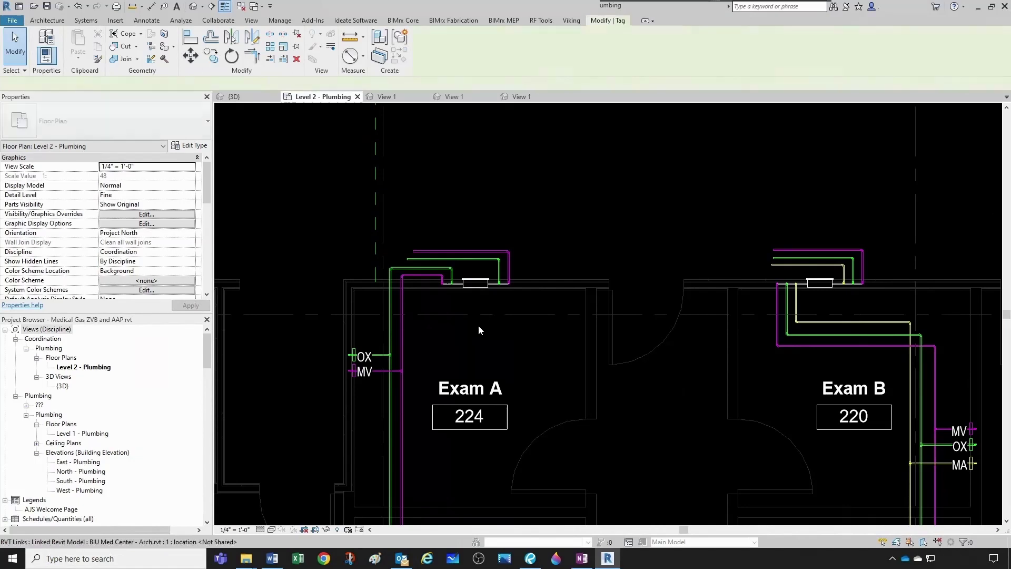
scroll(477, 317, up, 2)
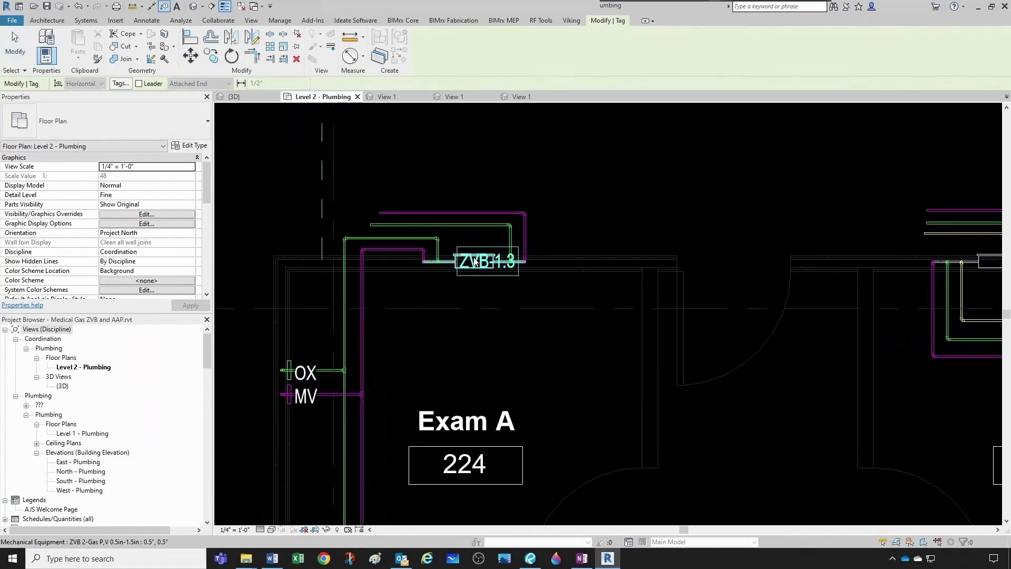
scroll(488, 275, up, 1)
drag(488, 274, 472, 315)
scroll(474, 289, down, 2)
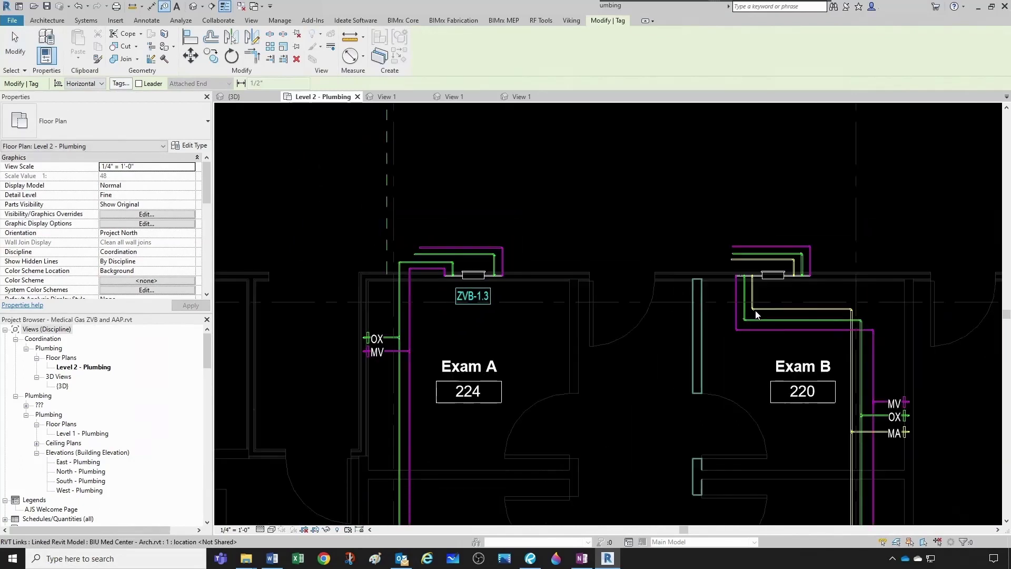
middle_drag(650, 323, 578, 337)
scroll(579, 338, down, 1)
scroll(606, 302, up, 3)
key(Escape)
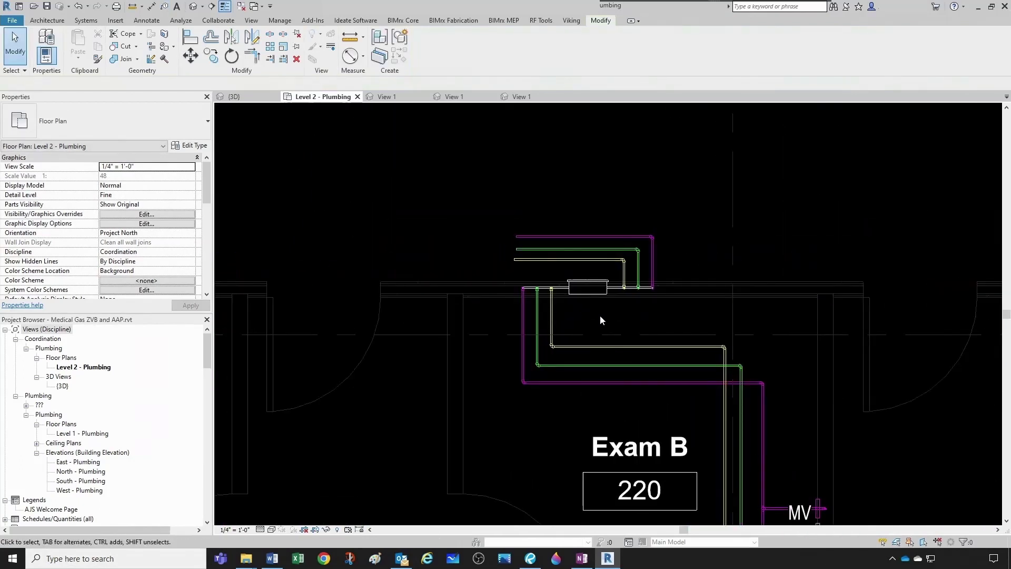
Tag the Exam B zone valve box and set its AJS EquipTag to ZVB-2.4.
key(t)
key(g)
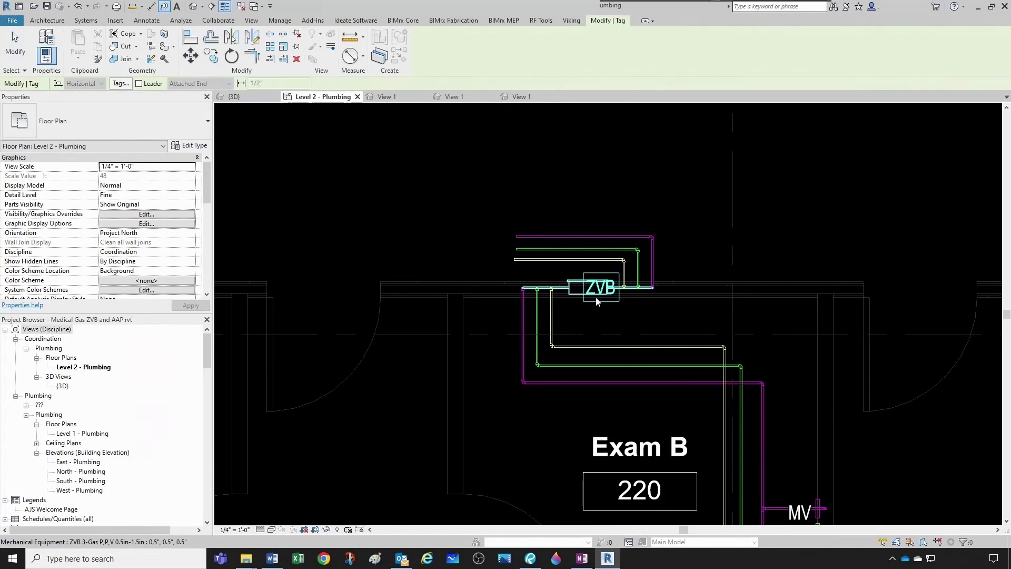
scroll(598, 303, up, 2)
click(603, 302)
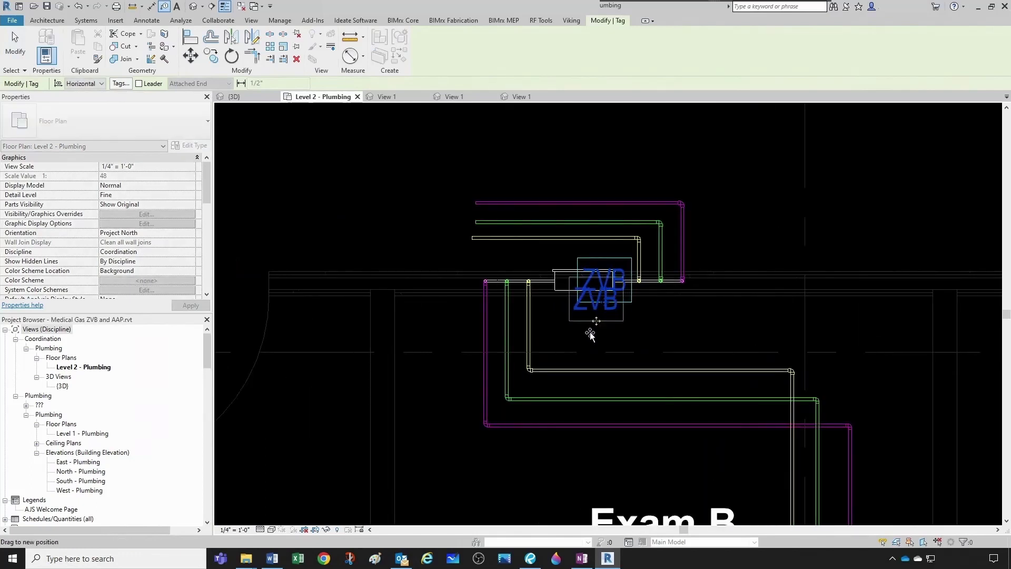
key(Escape)
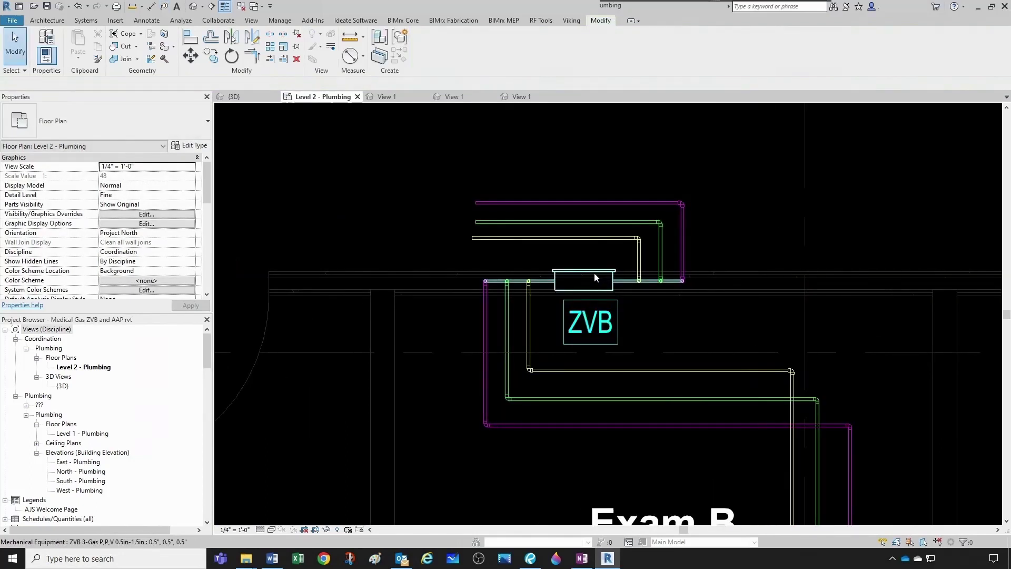
click(594, 274)
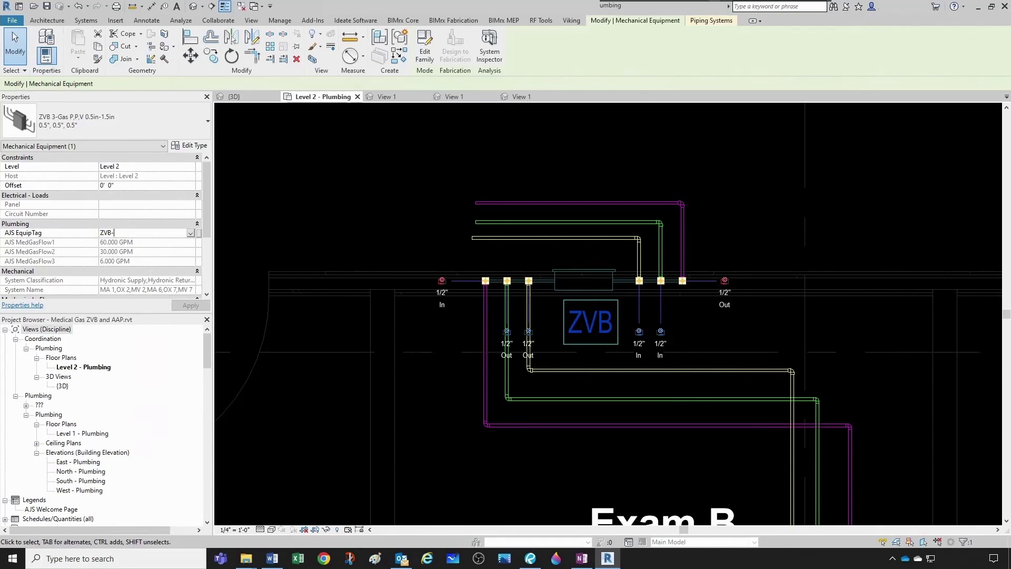
text(ZVB-2.)
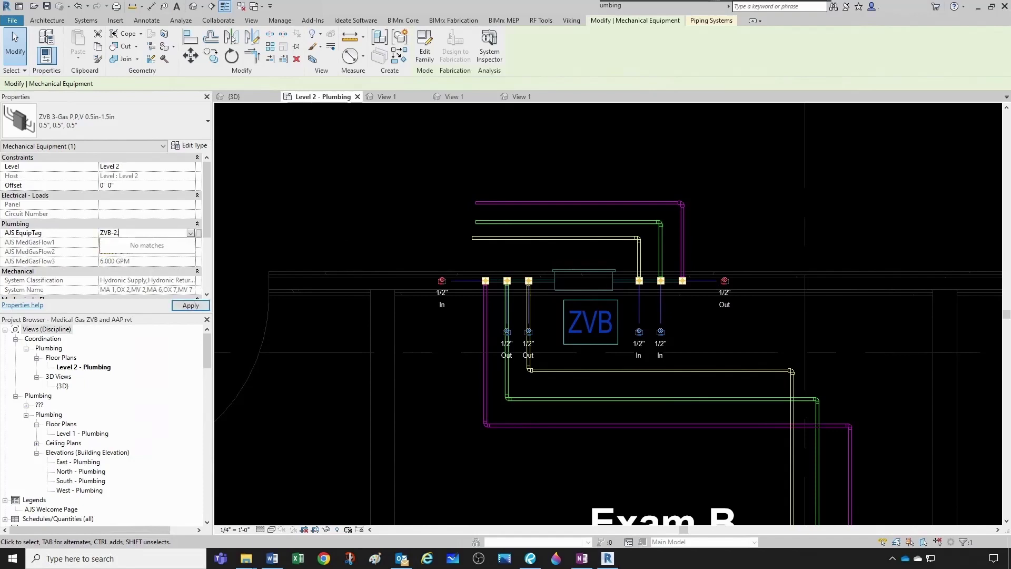
text(4)
click(326, 369)
Change the Exam B zone valve box's AJS EquipTag from ZVB-2.4 to ZVB-1.4.
scroll(648, 331, down, 10)
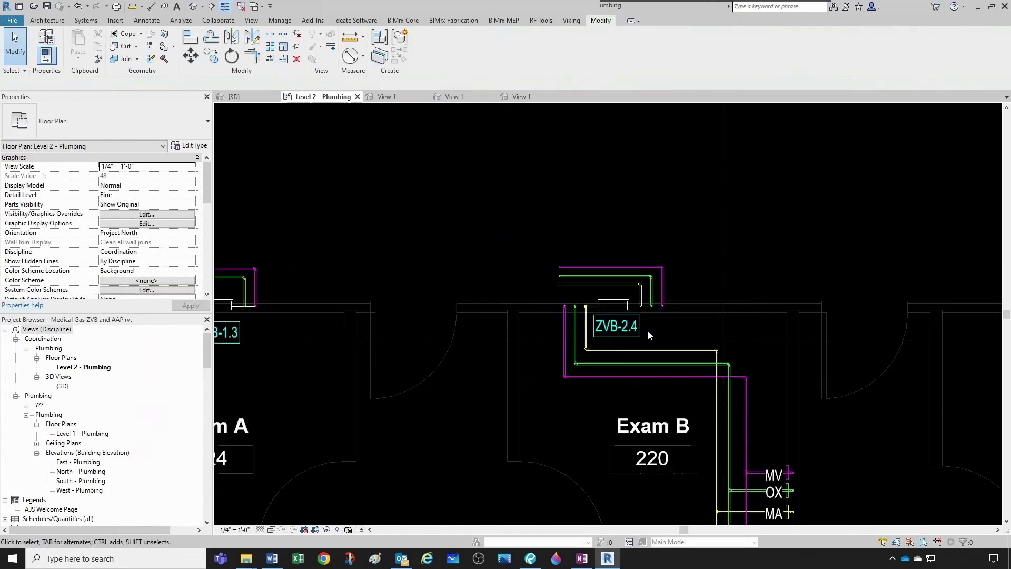
scroll(672, 338, down, 3)
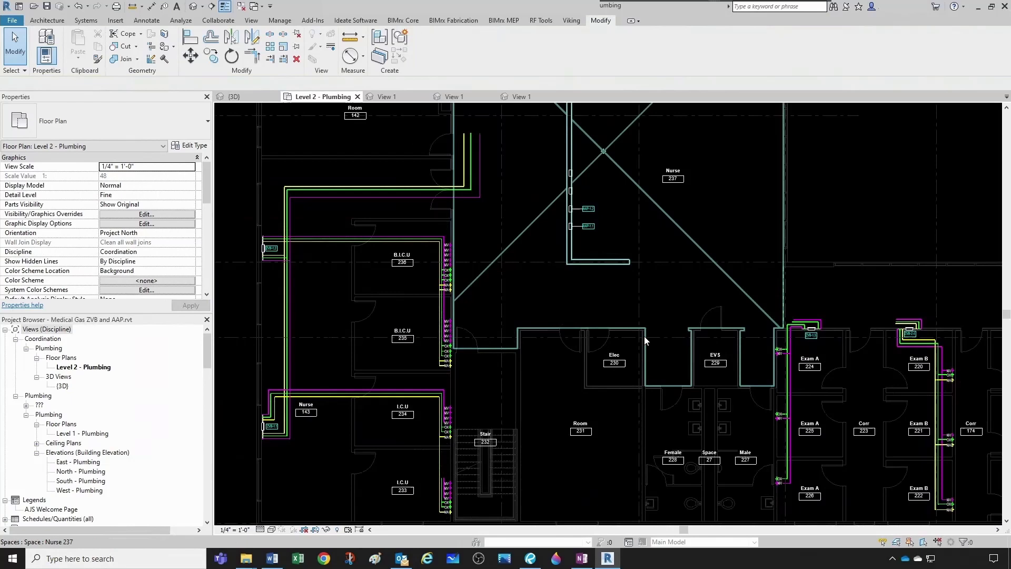
scroll(375, 354, up, 6)
scroll(286, 470, down, 2)
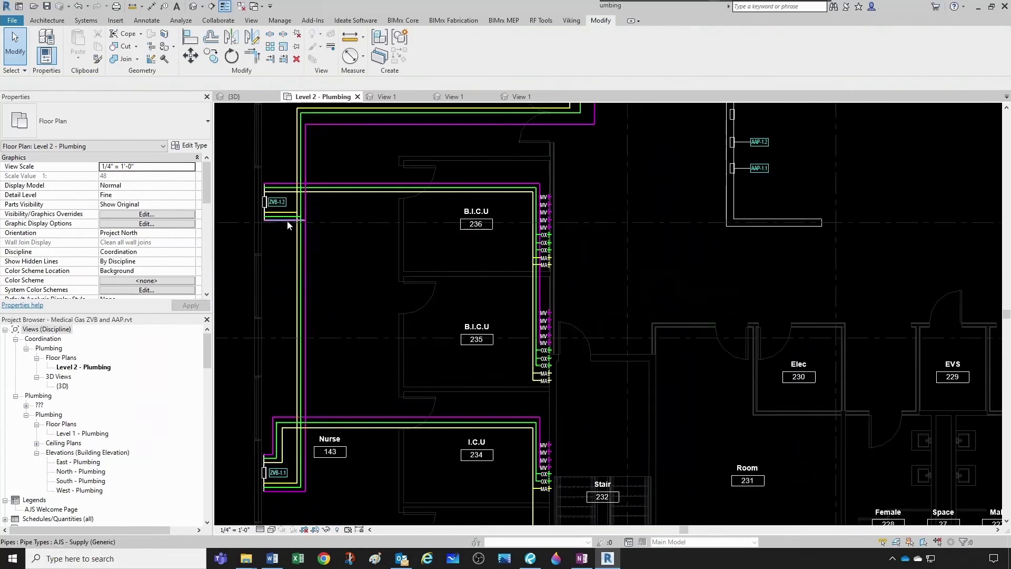
scroll(284, 216, up, 3)
scroll(308, 237, down, 5)
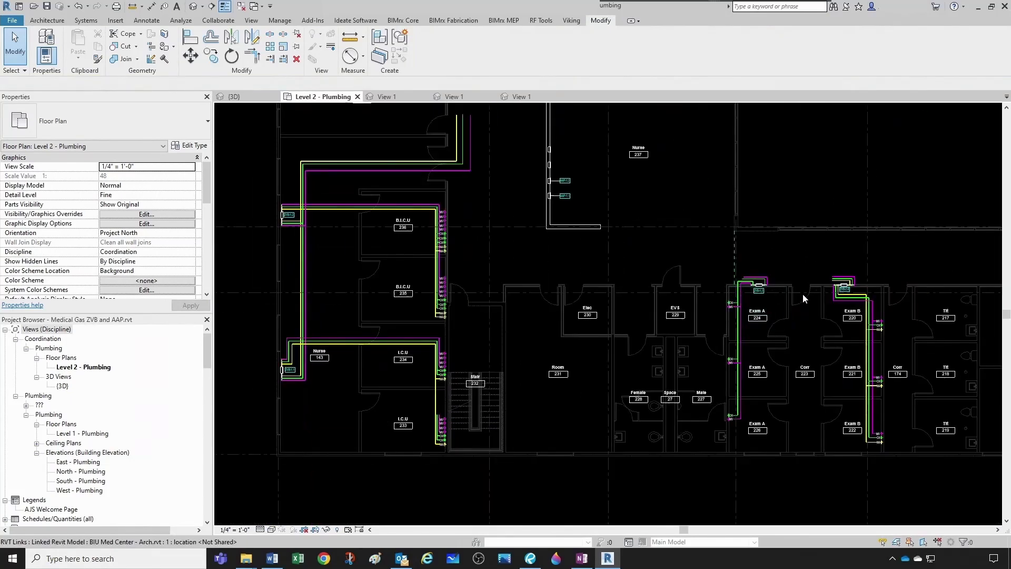
scroll(747, 290, up, 5)
scroll(719, 298, down, 3)
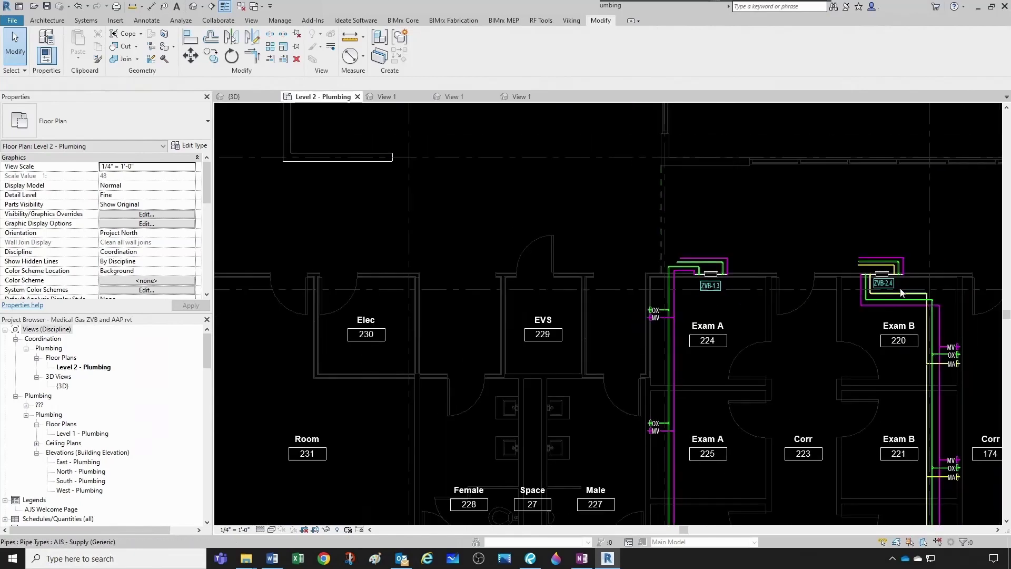
scroll(890, 290, up, 3)
scroll(894, 292, up, 2)
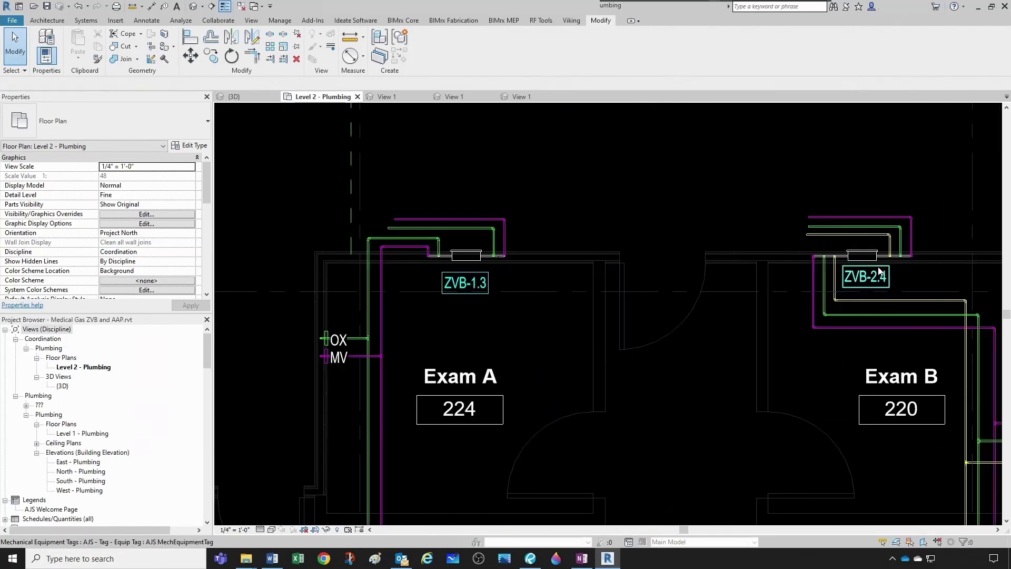
click(878, 257)
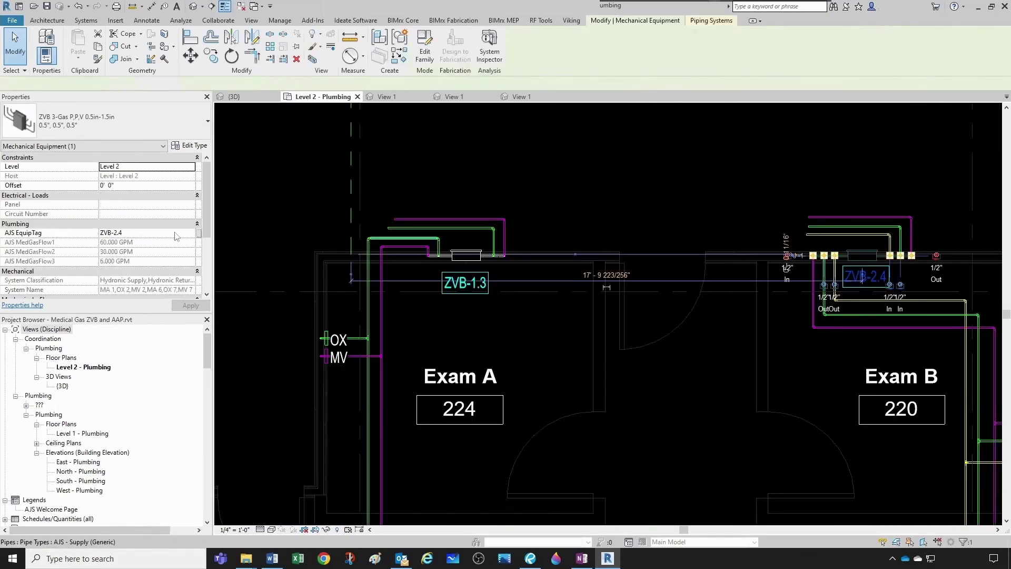
click(114, 232)
key(Delete)
key(Delete)
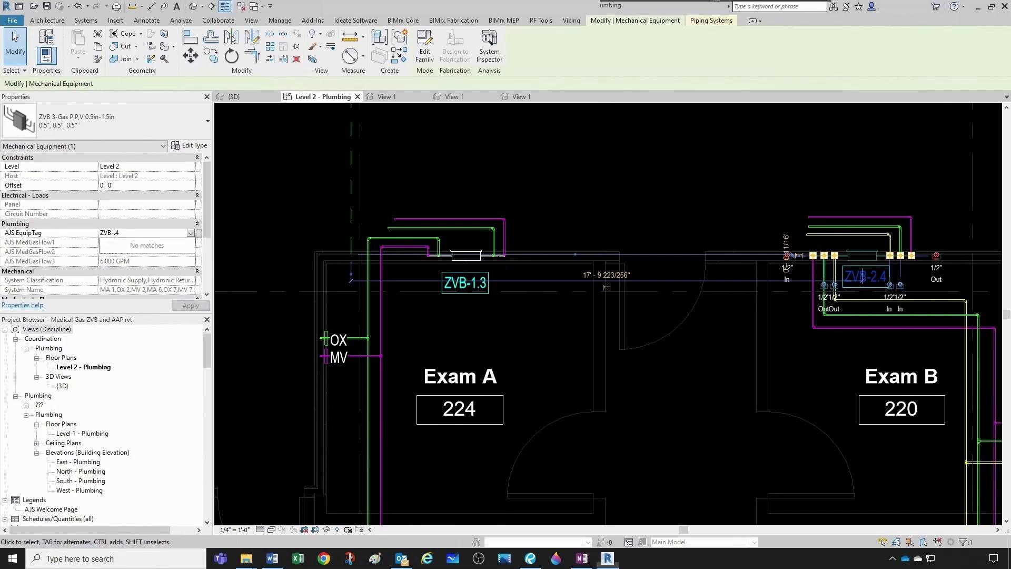
key(Return)
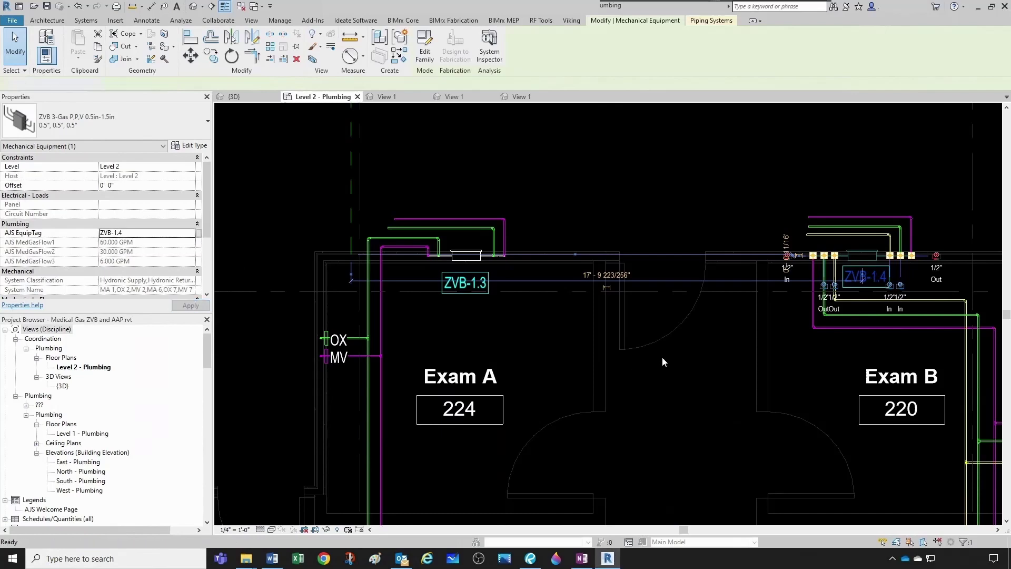
click(663, 356)
scroll(682, 342, down, 3)
Remove the AAP-1.1 tag's leader and move the tag beside its alarm panel.
middle_drag(377, 288, 427, 441)
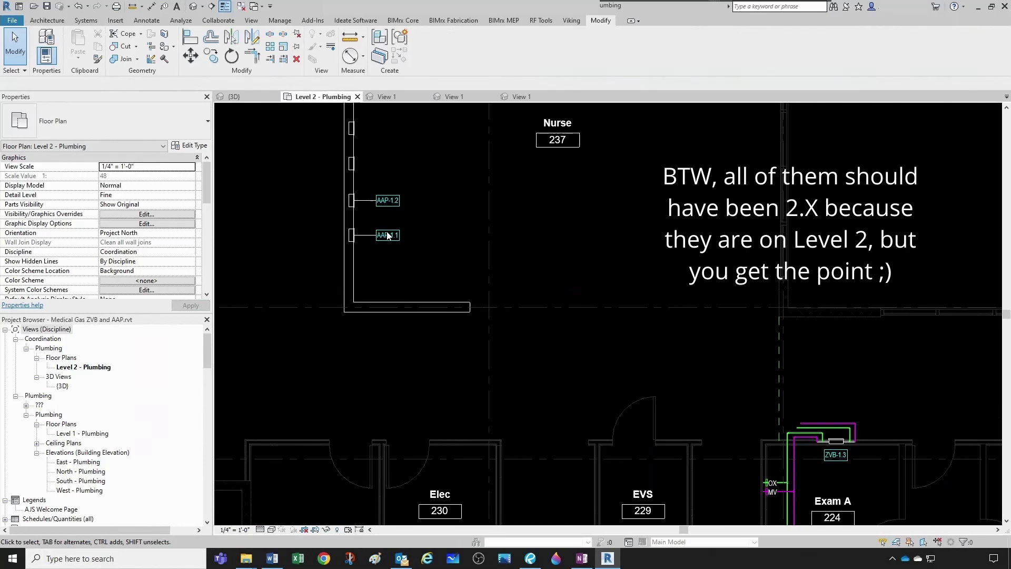
scroll(353, 269, up, 3)
middle_drag(354, 268, 431, 391)
scroll(411, 363, up, 1)
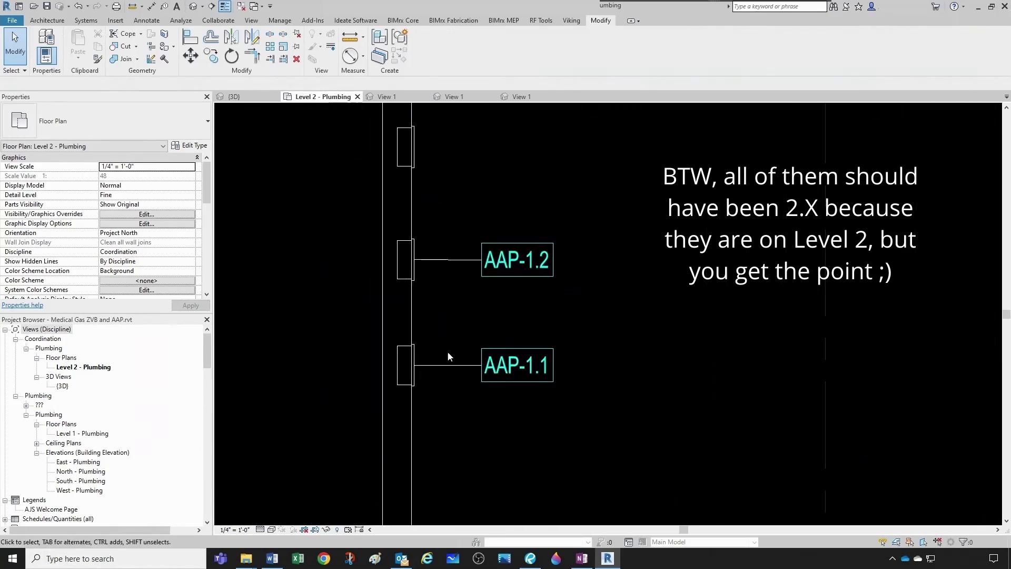
click(495, 365)
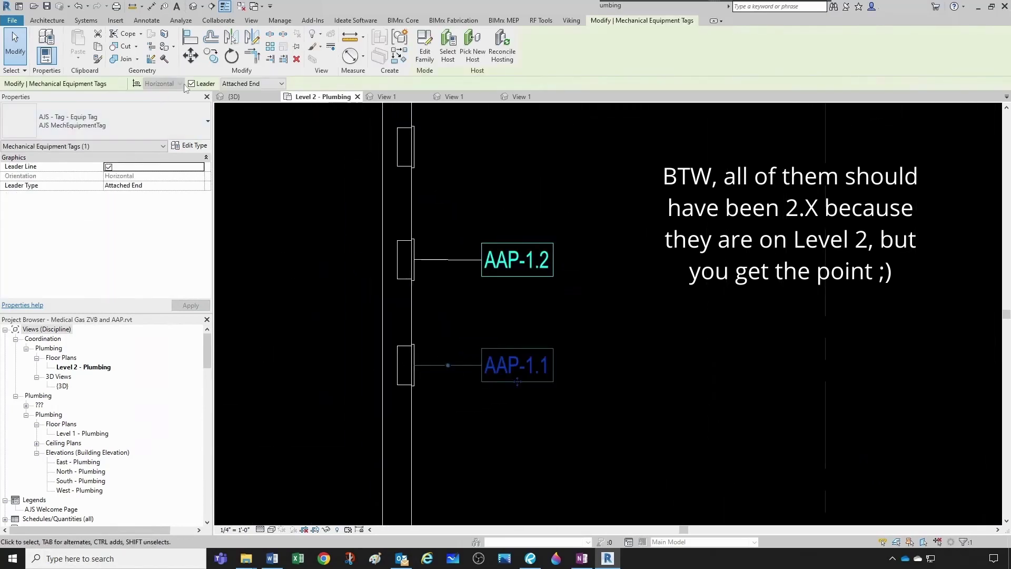
click(192, 83)
scroll(417, 351, up, 1)
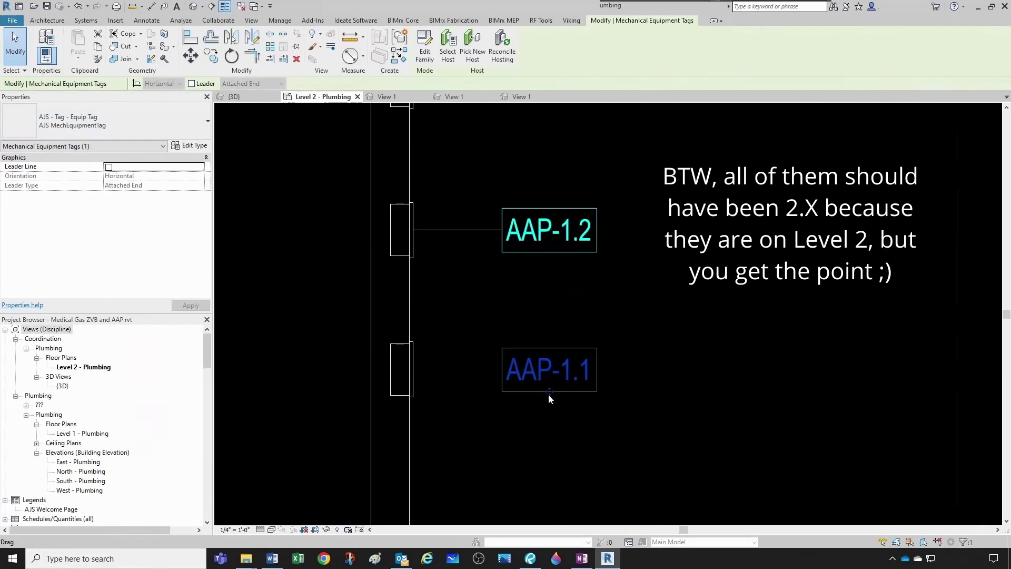
drag(549, 393, 468, 394)
click(480, 264)
Replace the AAP-1.2 tag with a new one placed directly beside its panel.
click(483, 231)
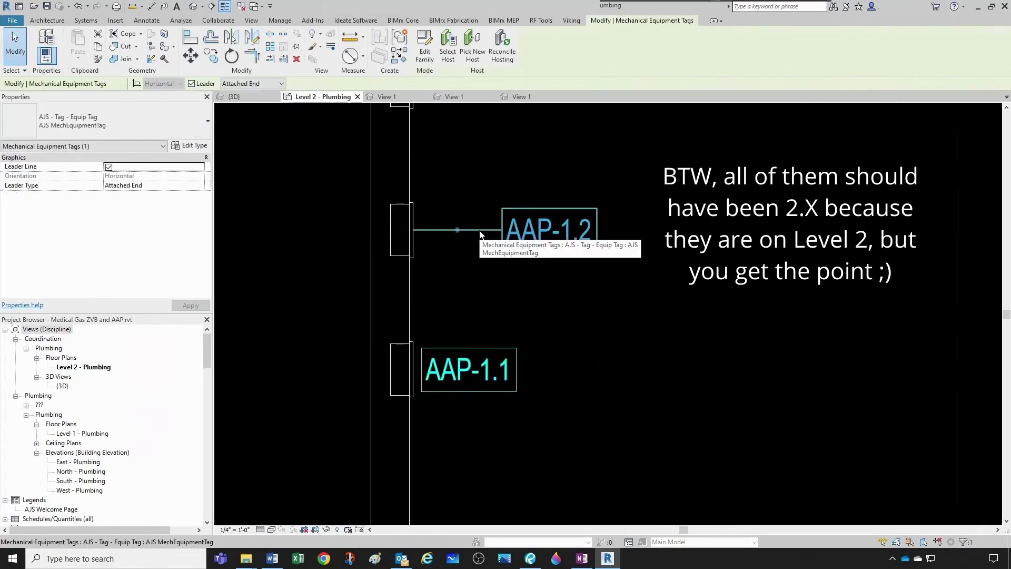
key(Delete)
key(t)
key(g)
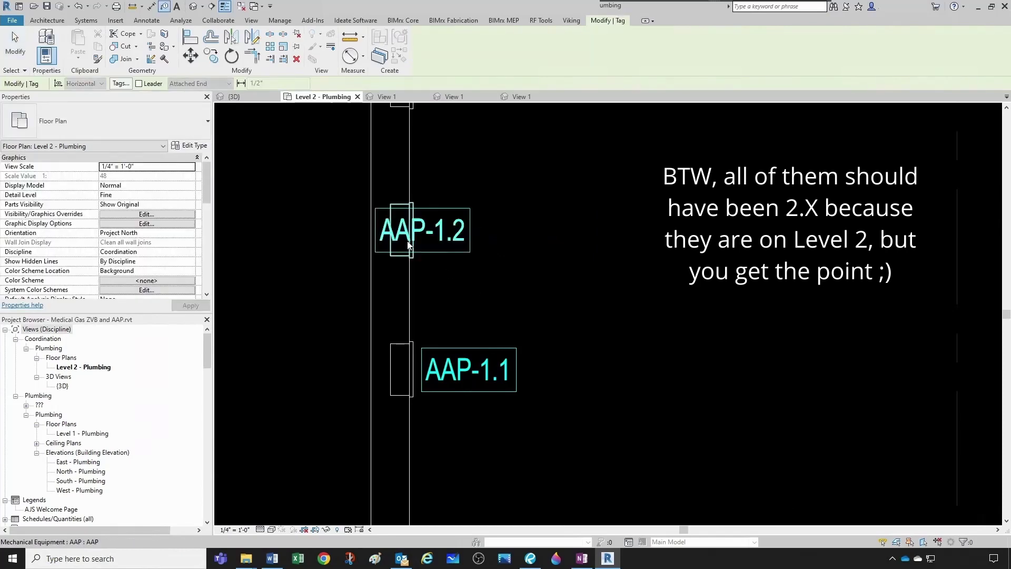
click(417, 248)
drag(424, 255, 469, 252)
click(473, 281)
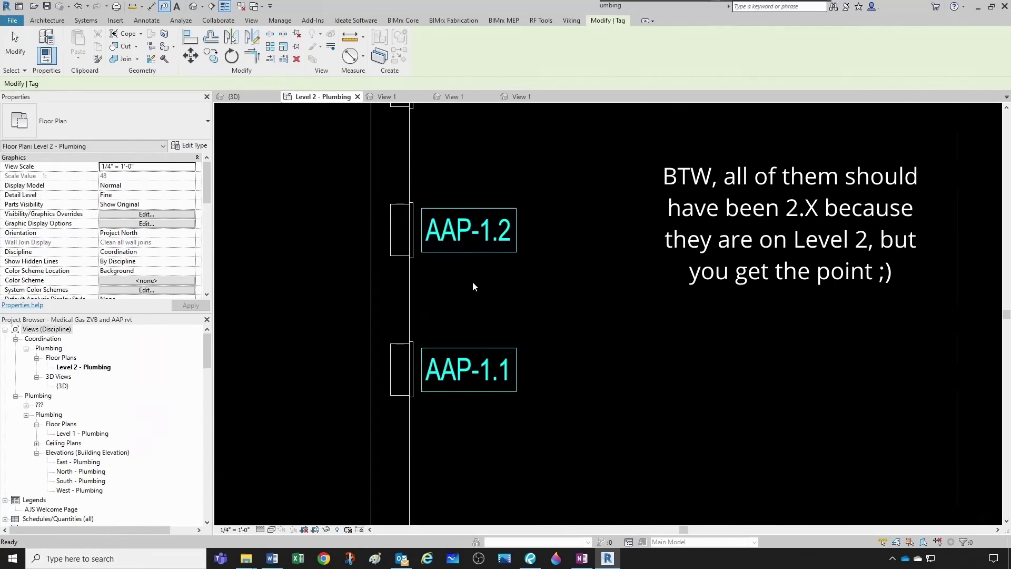
scroll(472, 281, down, 1)
ctrl+scroll(463, 295, up, 3)
Tag the middle alarm panel, set its EquipTag to AAP-1.3, and place the tag beside it.
scroll(457, 331, up, 1)
key(t)
key(g)
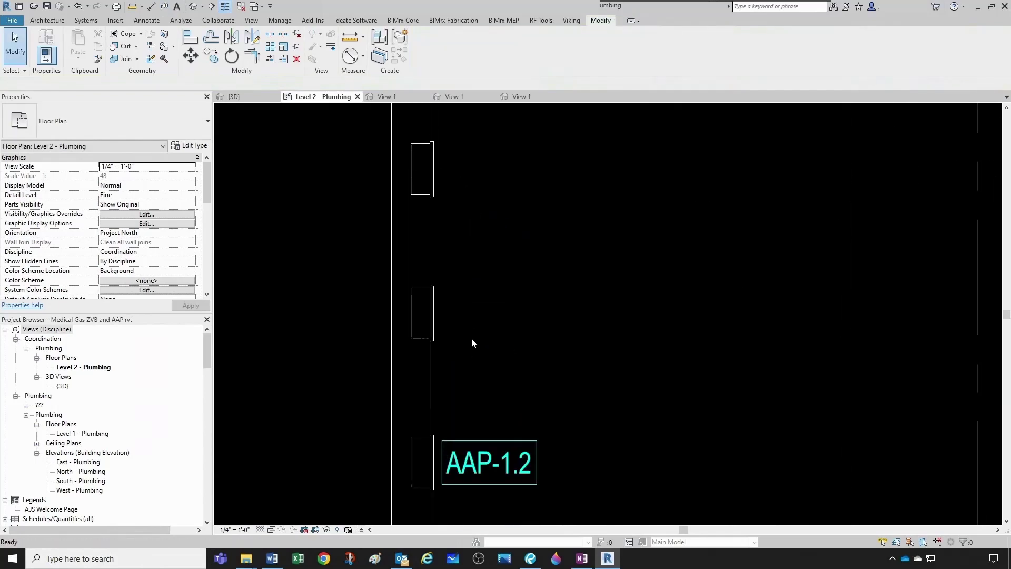
click(447, 331)
drag(444, 333, 473, 335)
click(441, 350)
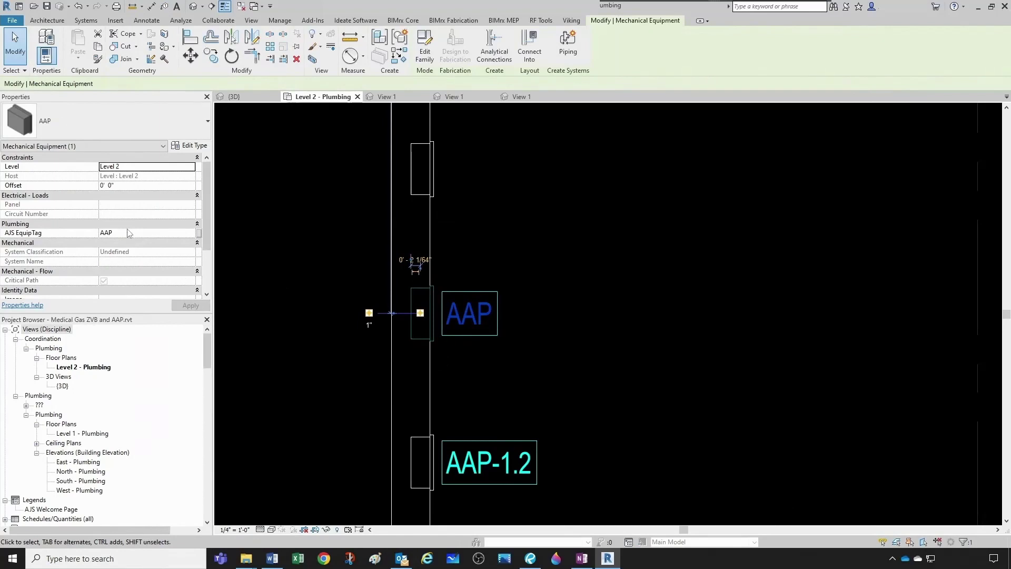
text(-)
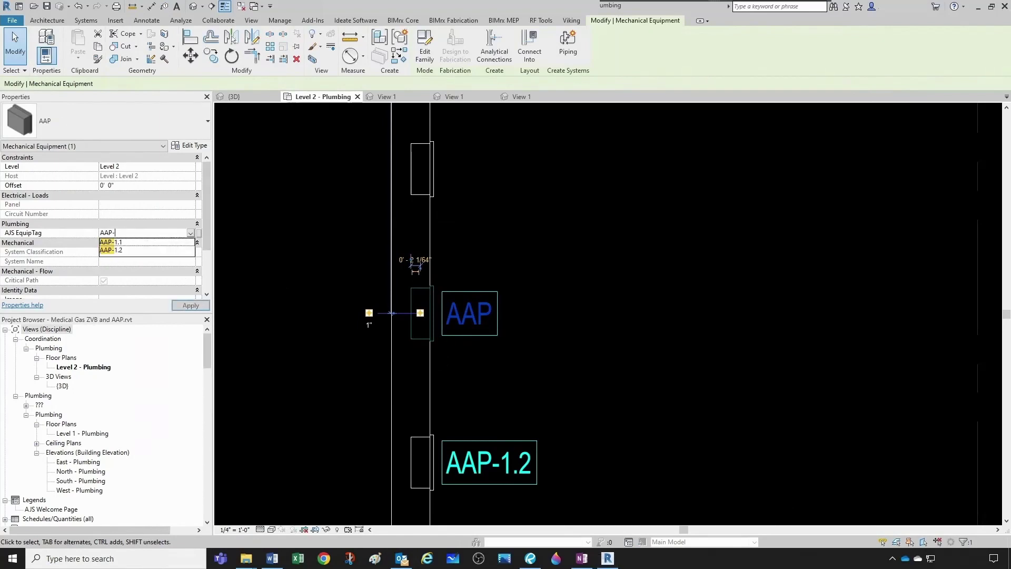
text(1.3)
key(Return)
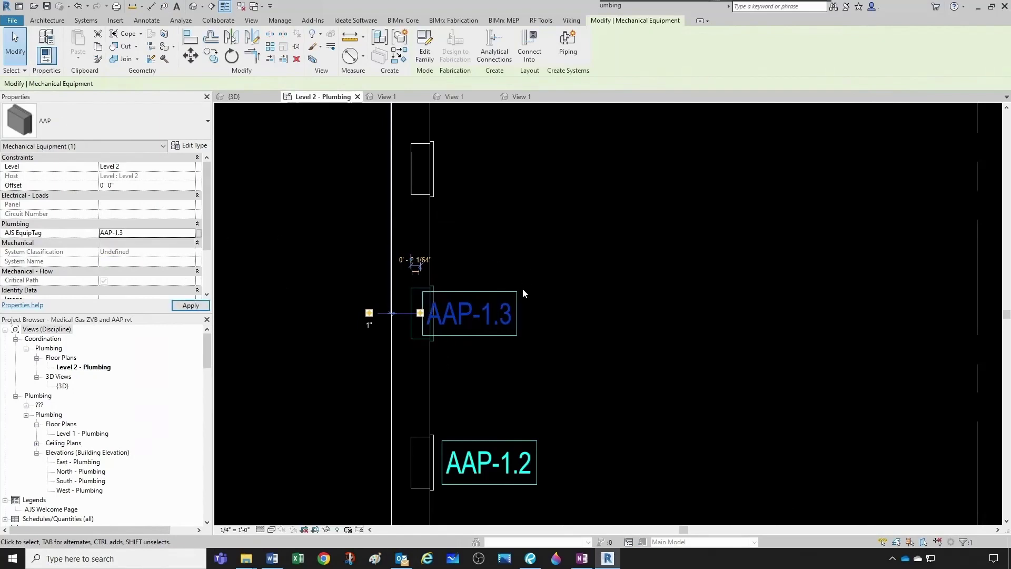
click(505, 255)
scroll(505, 255, down, 2)
click(477, 304)
scroll(478, 304, up, 2)
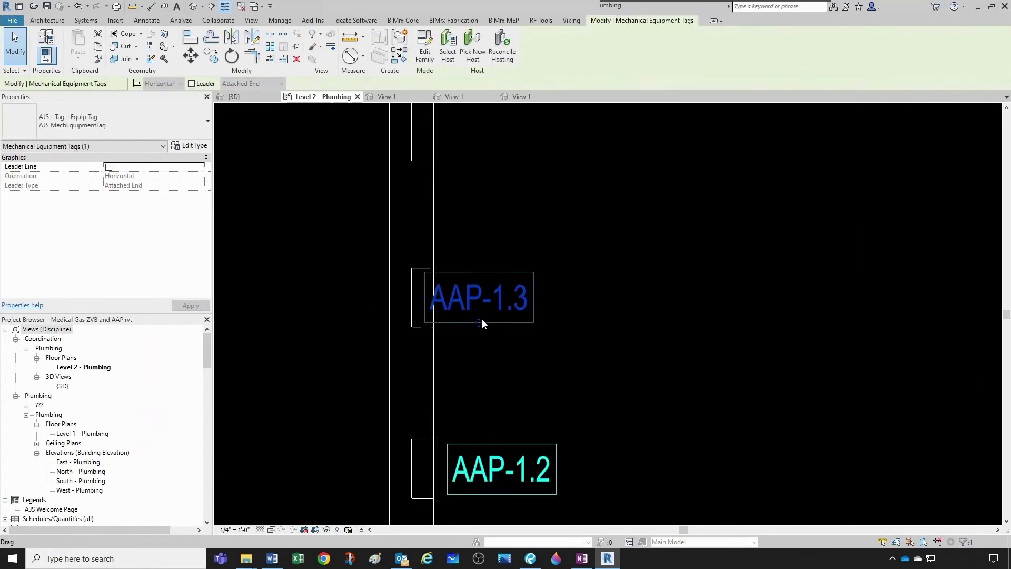
drag(482, 319, 503, 323)
click(490, 208)
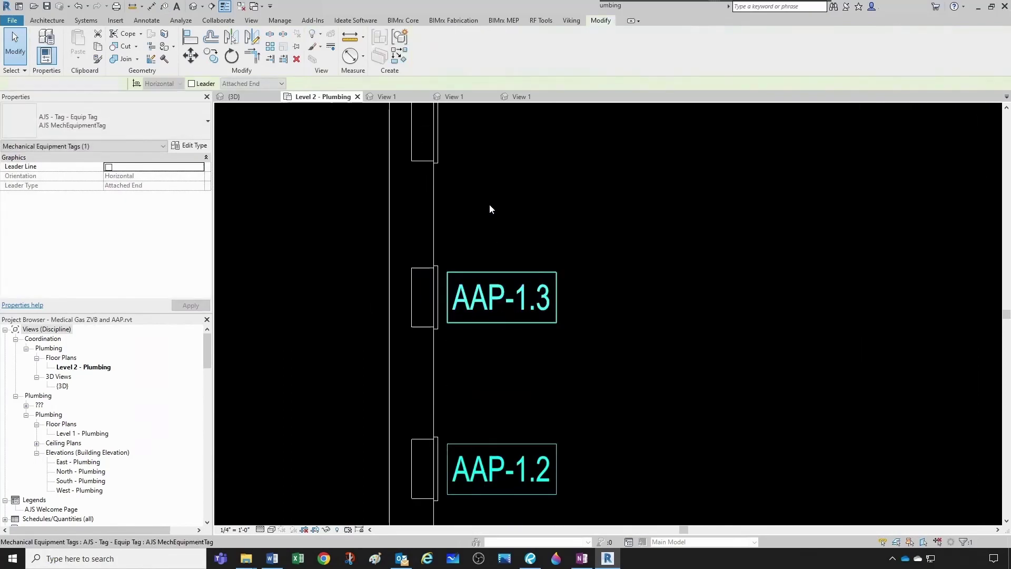
Set the topmost alarm panel's EquipTag to AAP-1.4 and place its tag to the right.
middle_drag(489, 207, 492, 305)
click(423, 252)
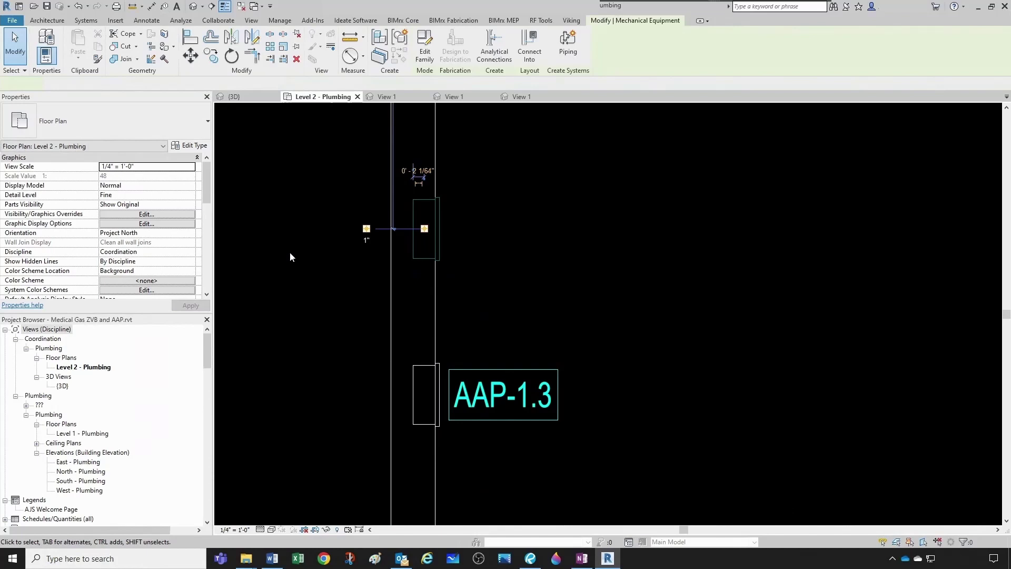
click(121, 235)
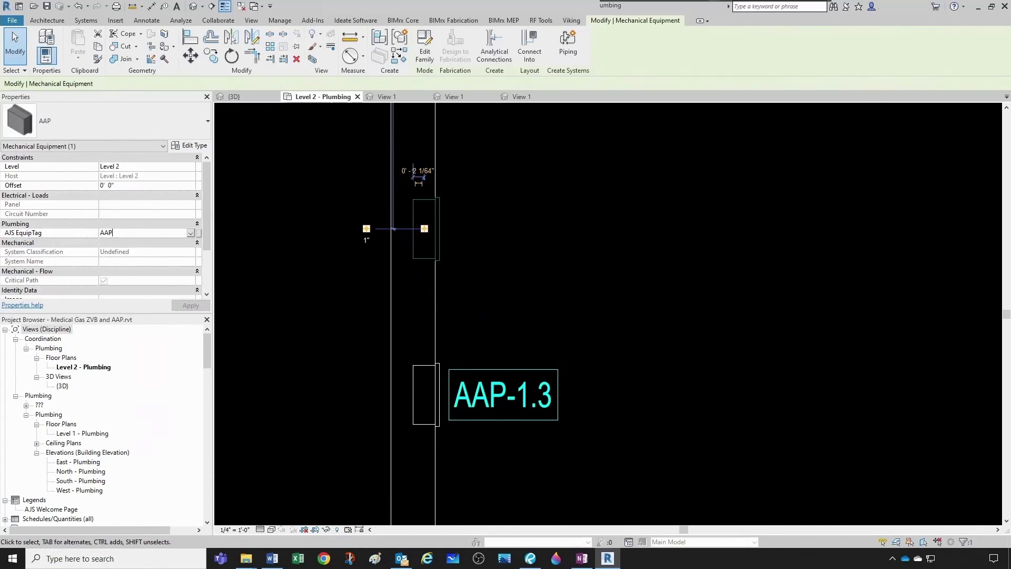
text(-1.3)
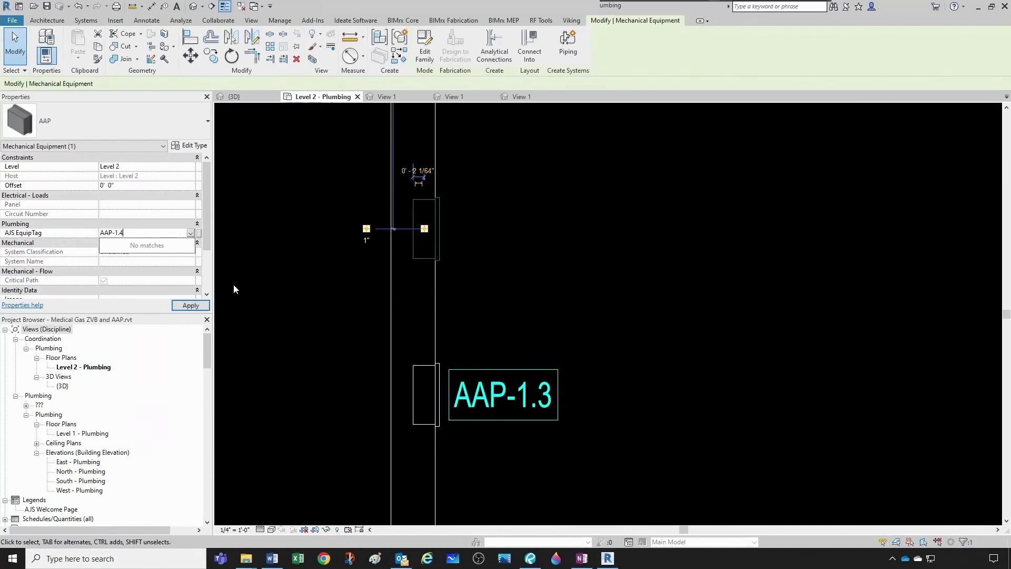
click(320, 337)
key(t)
key(g)
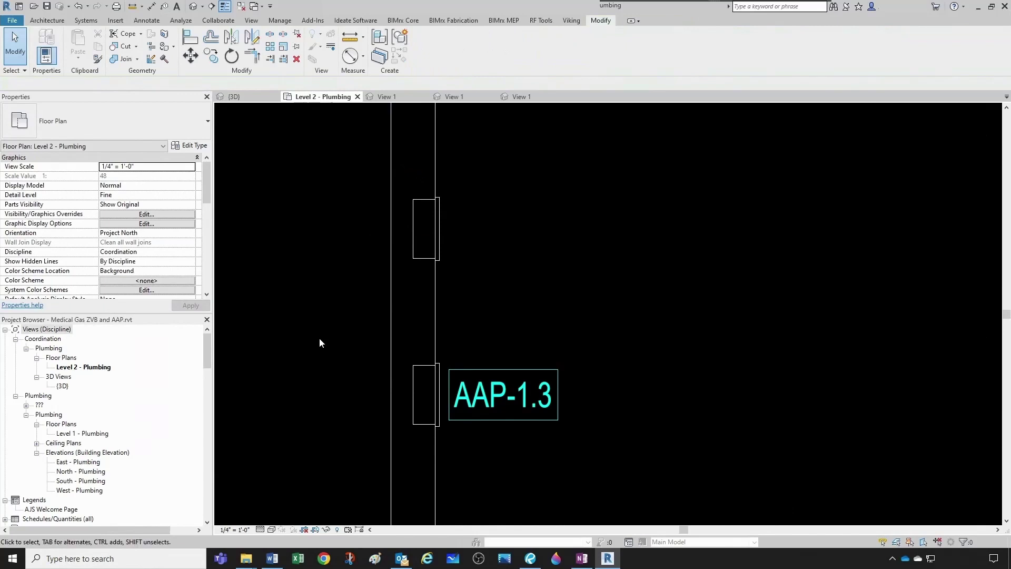
click(442, 244)
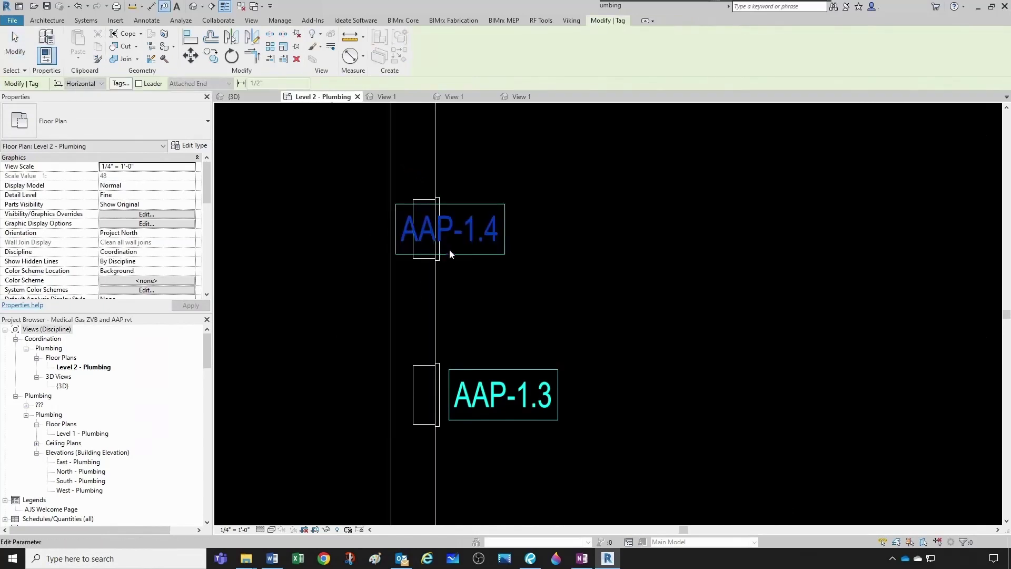
drag(451, 255, 507, 273)
key(Escape)
key(Escape)
scroll(508, 273, down, 3)
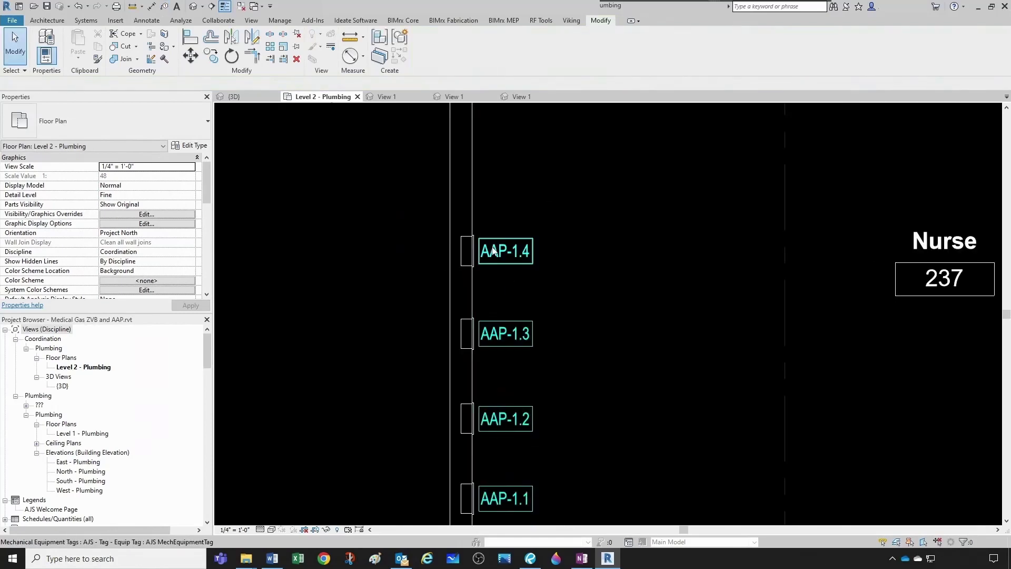
scroll(472, 274, down, 2)
scroll(478, 376, down, 3)
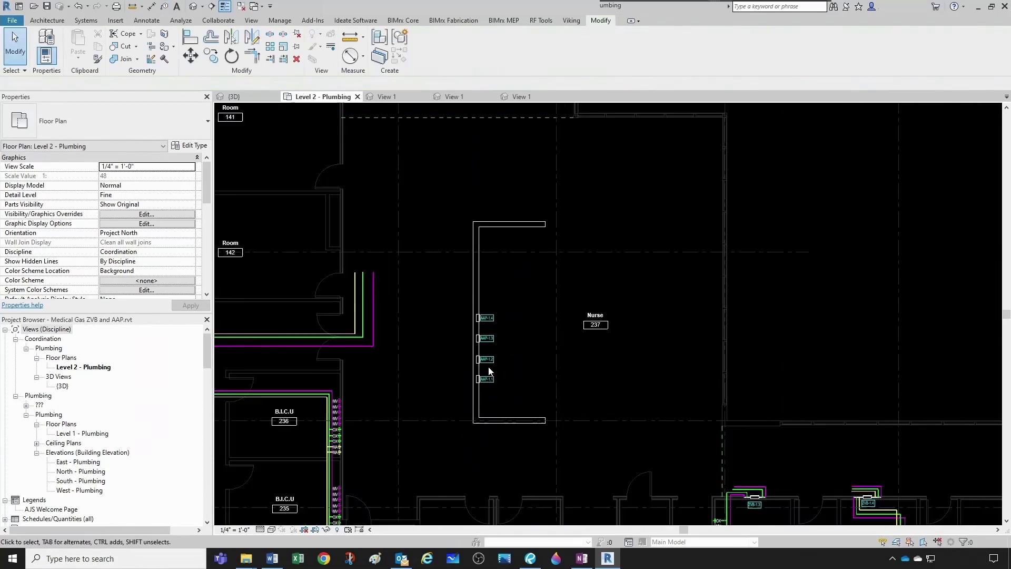
scroll(316, 384, up, 2)
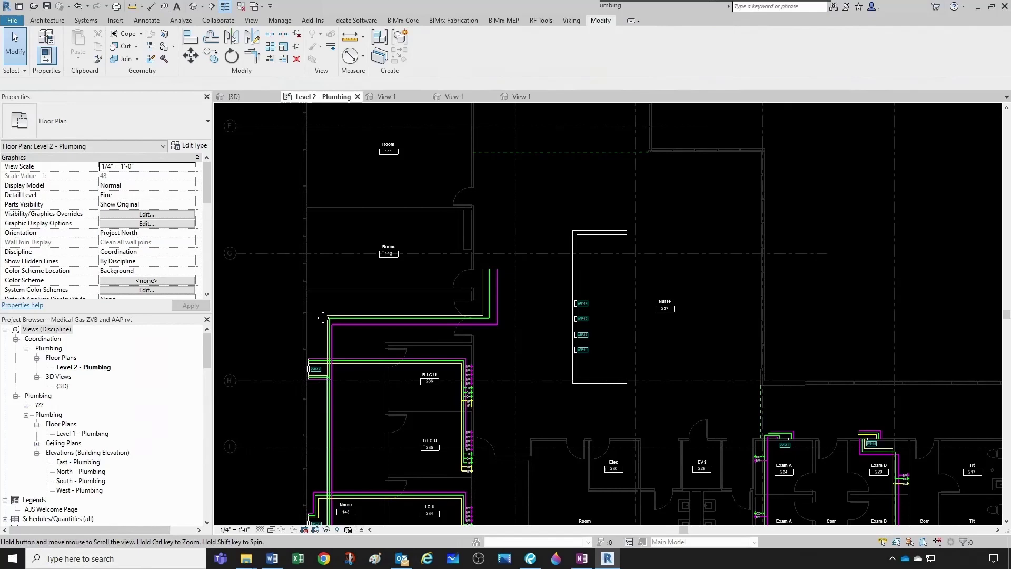
scroll(323, 374, down, 2)
scroll(326, 432, up, 2)
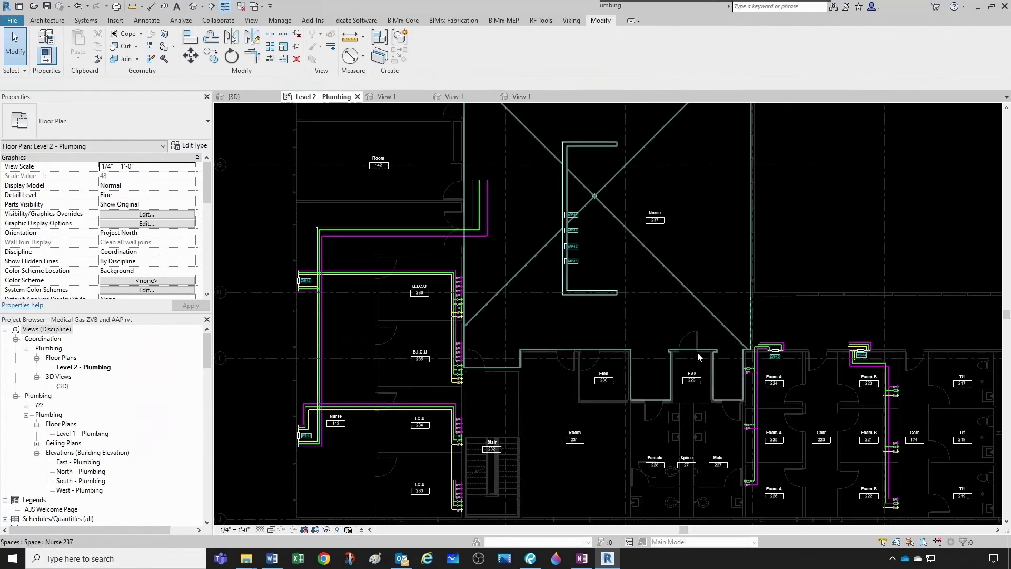
scroll(698, 352, up, 1)
scroll(681, 353, down, 1)
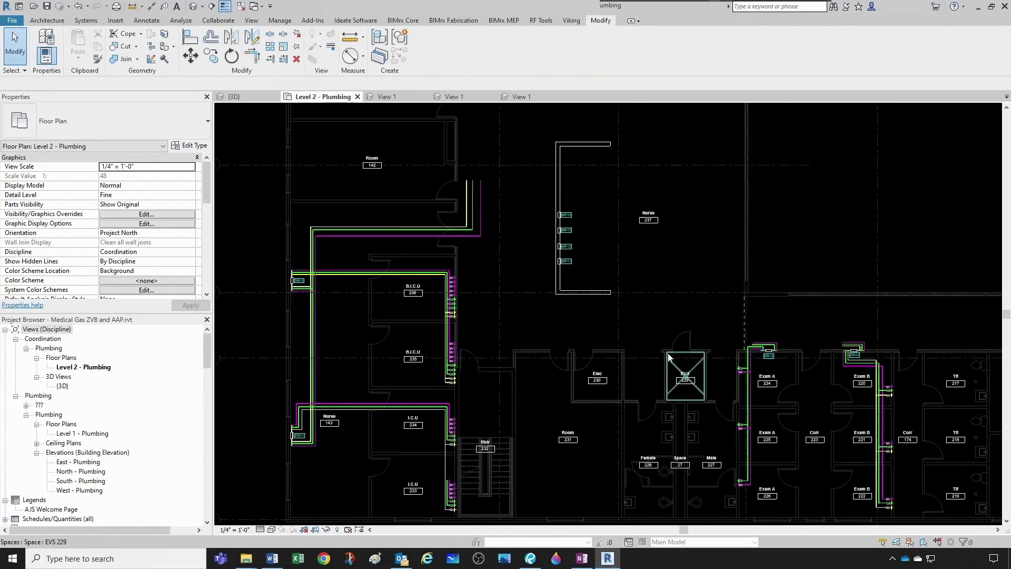